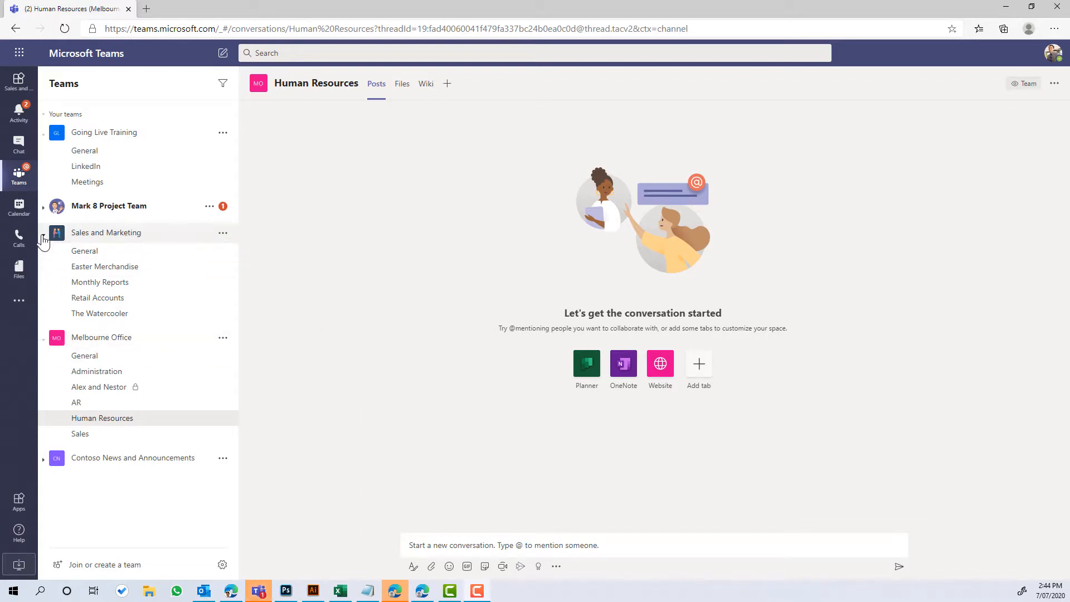
# Step: Collapse the Sales and Marketing and Going Live Training teams and start adding a Forms tab to the Human Resources channel
pyautogui.click(89, 232)
pyautogui.click(43, 133)
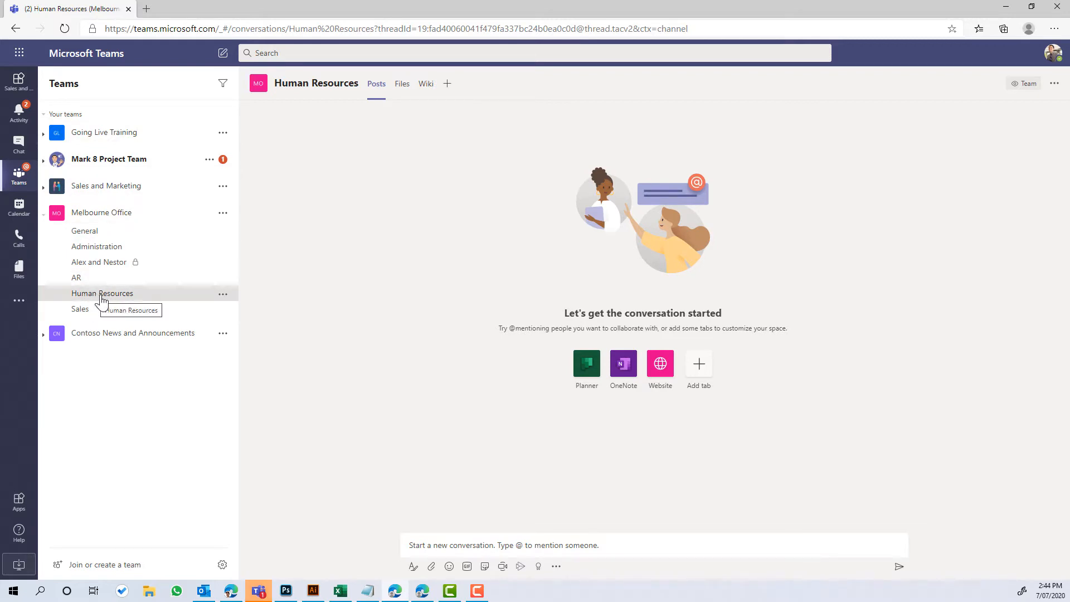
pyautogui.click(447, 84)
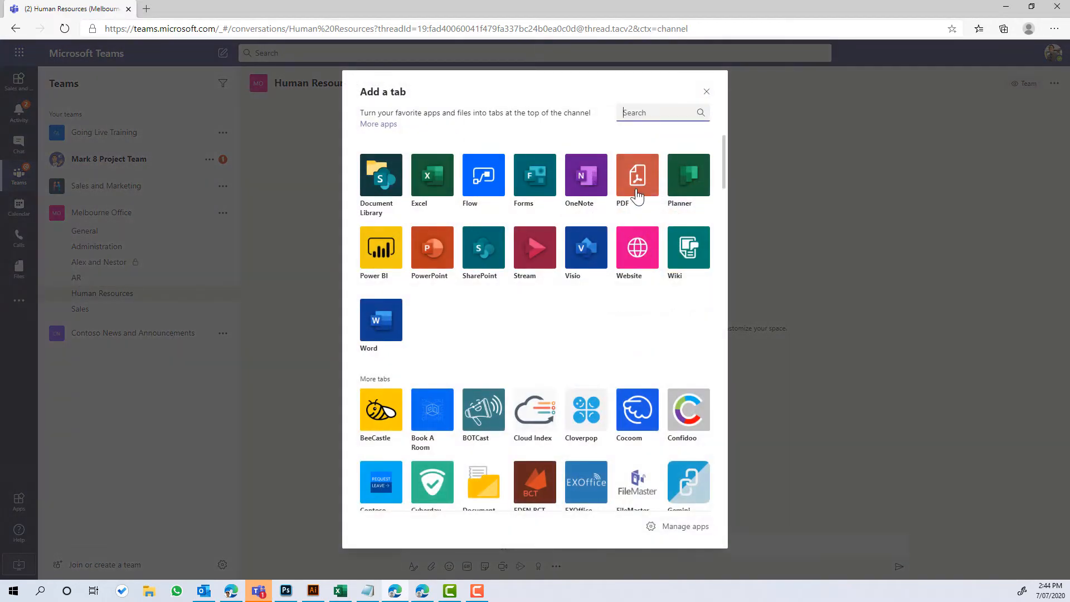
pyautogui.click(542, 182)
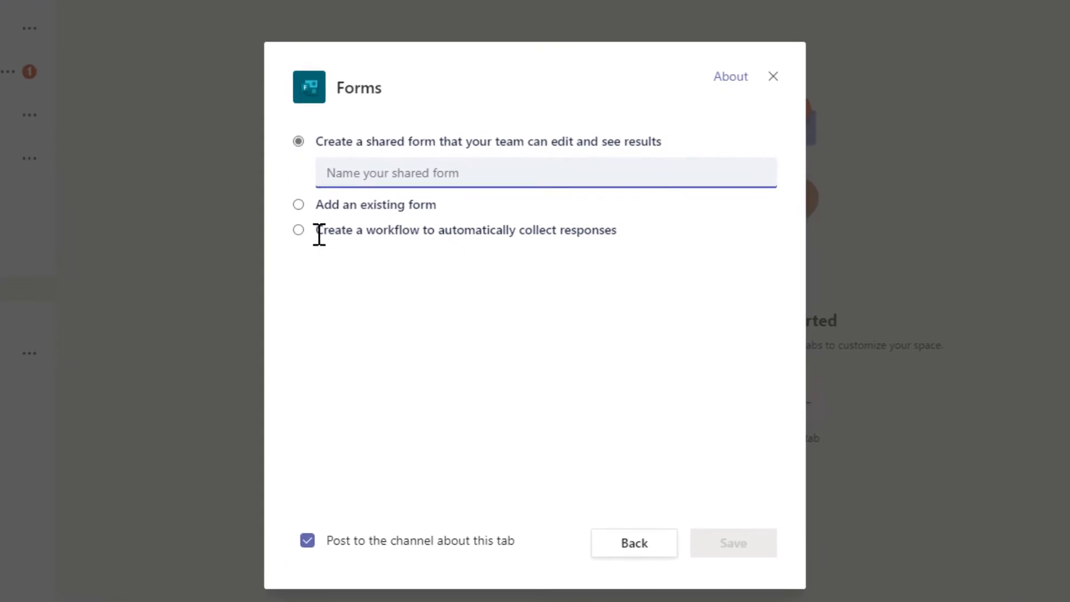
# Step: Choose to create a workflow that automatically collects responses, using the Employee well-being measurement template
pyautogui.moveTo(319, 234); pyautogui.dragTo(616, 235)
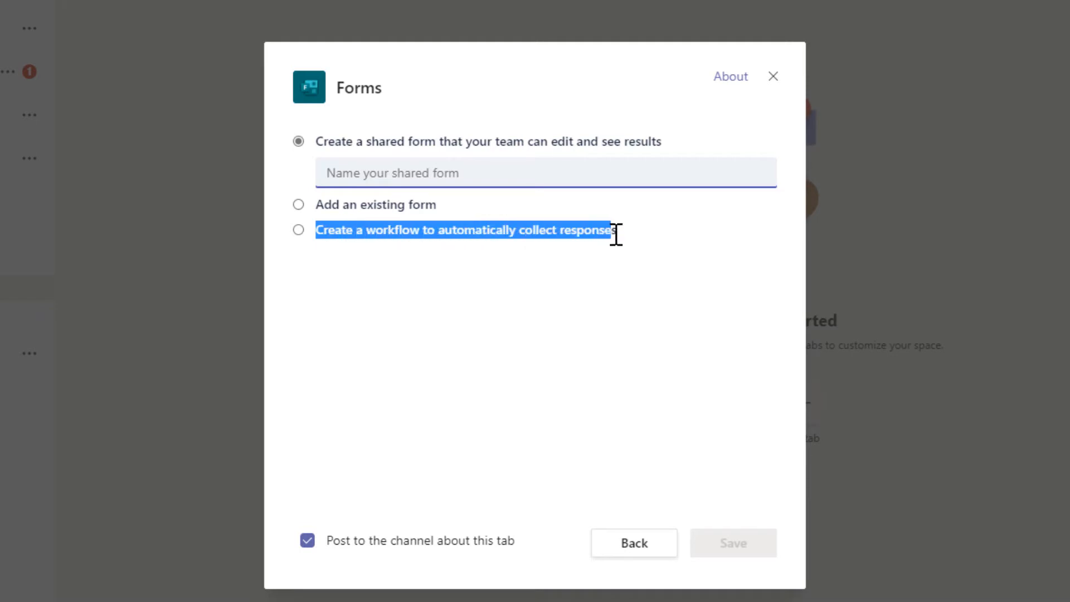
pyautogui.click(648, 286)
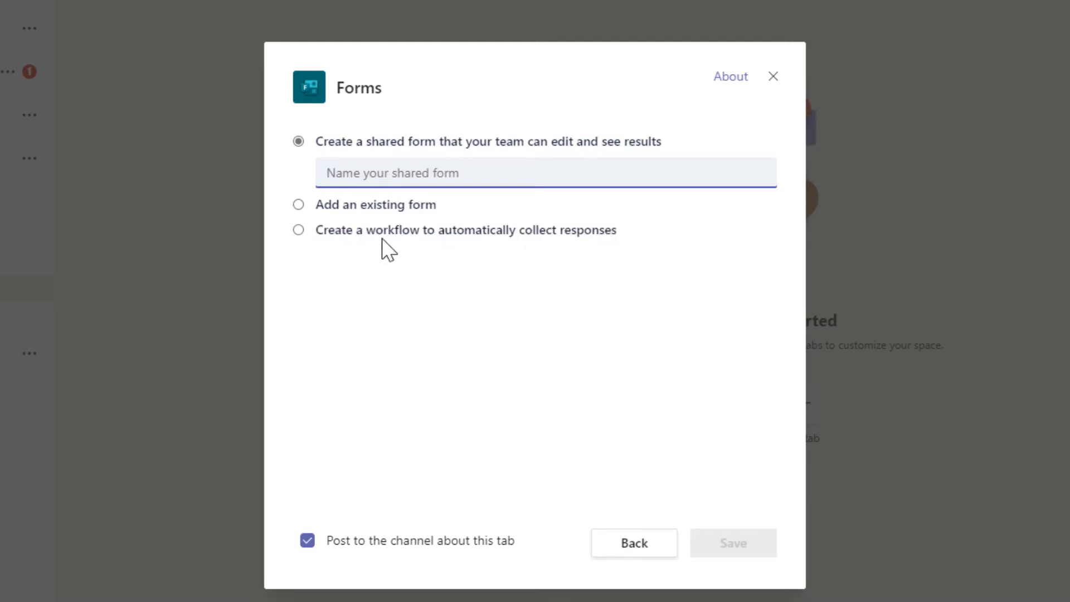
pyautogui.click(299, 230)
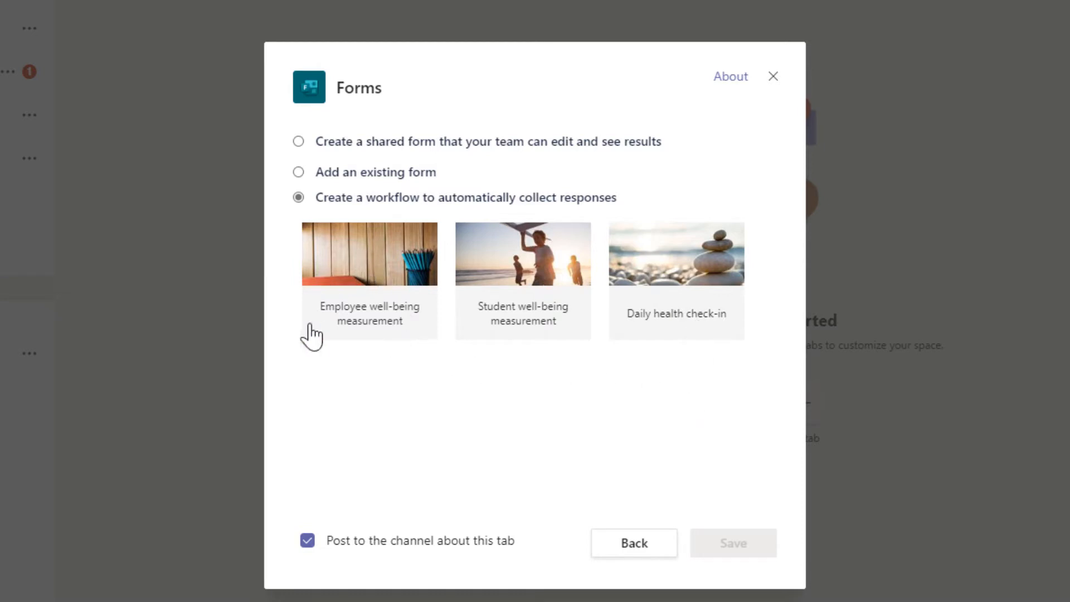
pyautogui.click(370, 317)
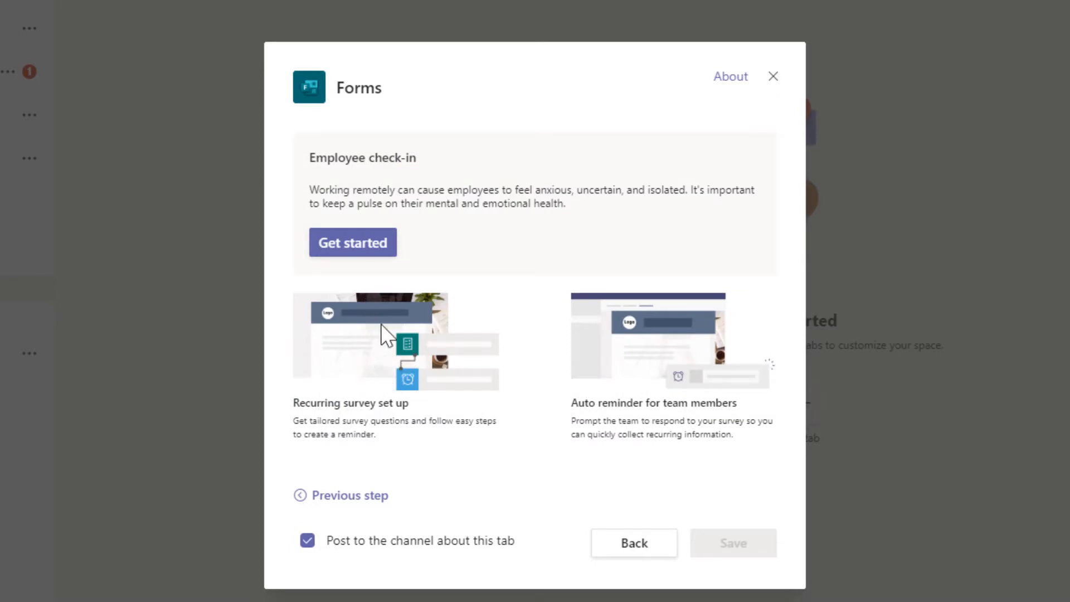
# Step: Read the recurring survey and auto reminder descriptions and start the Employee check-in setup
pyautogui.moveTo(300, 403); pyautogui.dragTo(399, 404)
pyautogui.click(442, 445)
pyautogui.moveTo(603, 403); pyautogui.dragTo(752, 405)
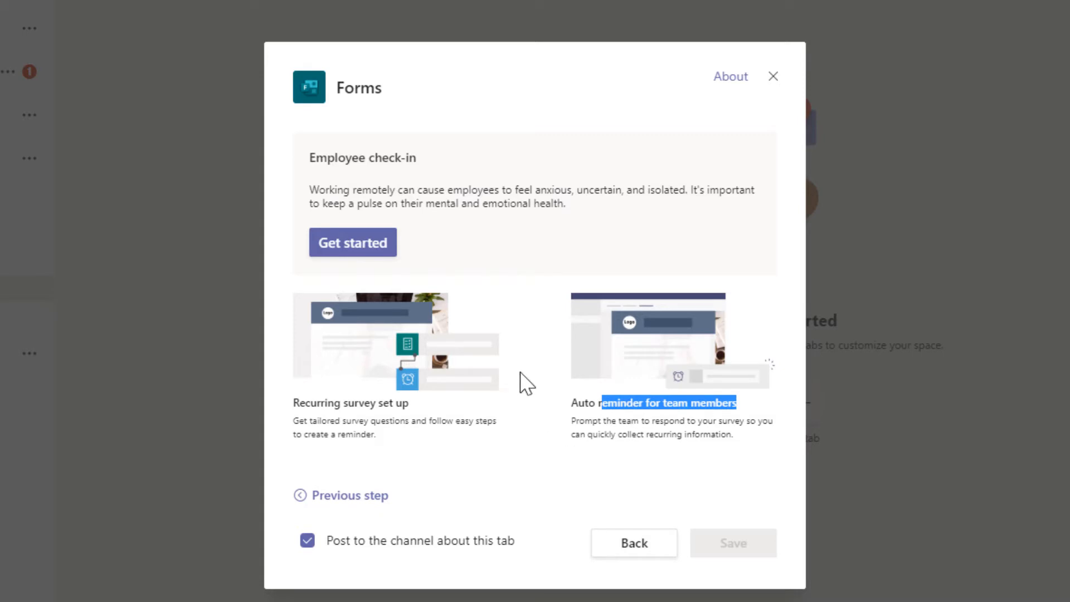
pyautogui.click(456, 199)
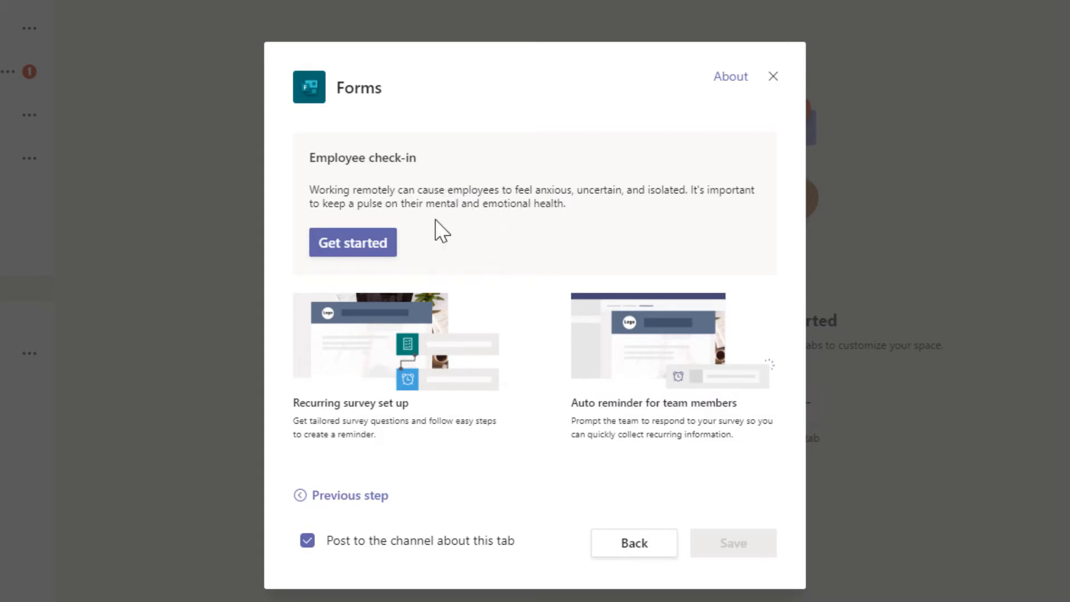
pyautogui.click(351, 247)
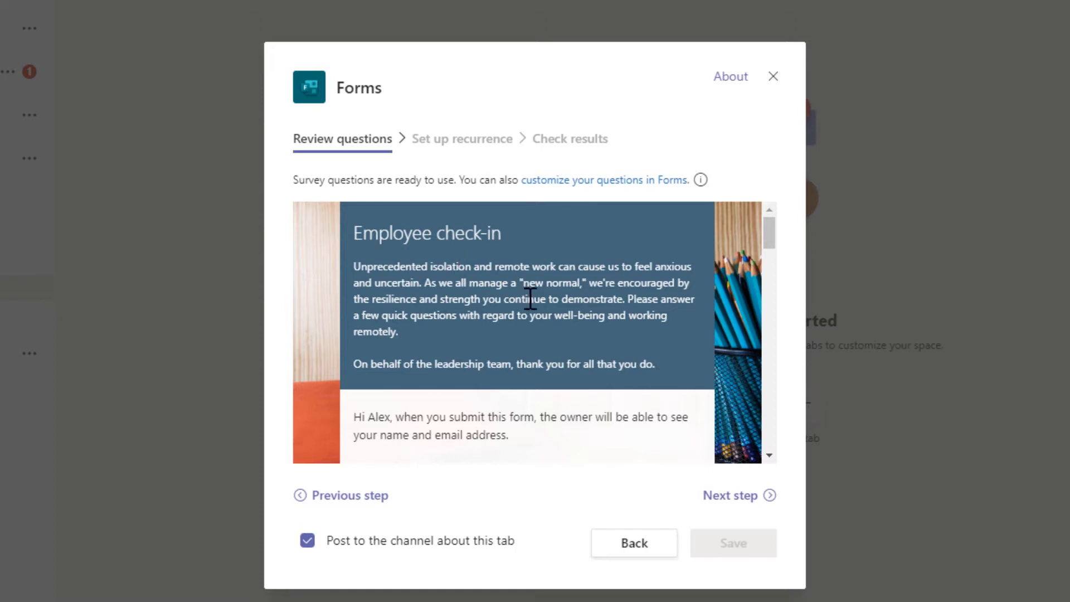
# Step: Preview the Employee check-in survey, open its questions for customization in Microsoft Forms, and return to the setup in Teams
pyautogui.scroll(-1, 613, 273)
pyautogui.moveTo(766, 236)
pyautogui.mouseDown()
pyautogui.moveTo(775, 436)
pyautogui.moveTo(767, 216)
pyautogui.mouseUp()
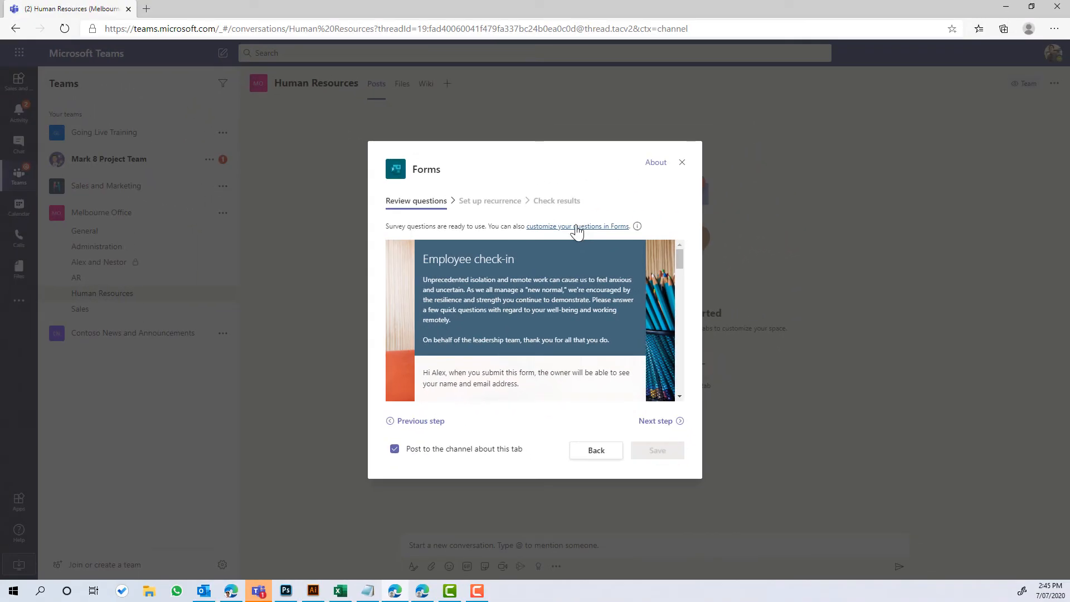
pyautogui.moveTo(388, 228); pyautogui.dragTo(545, 231)
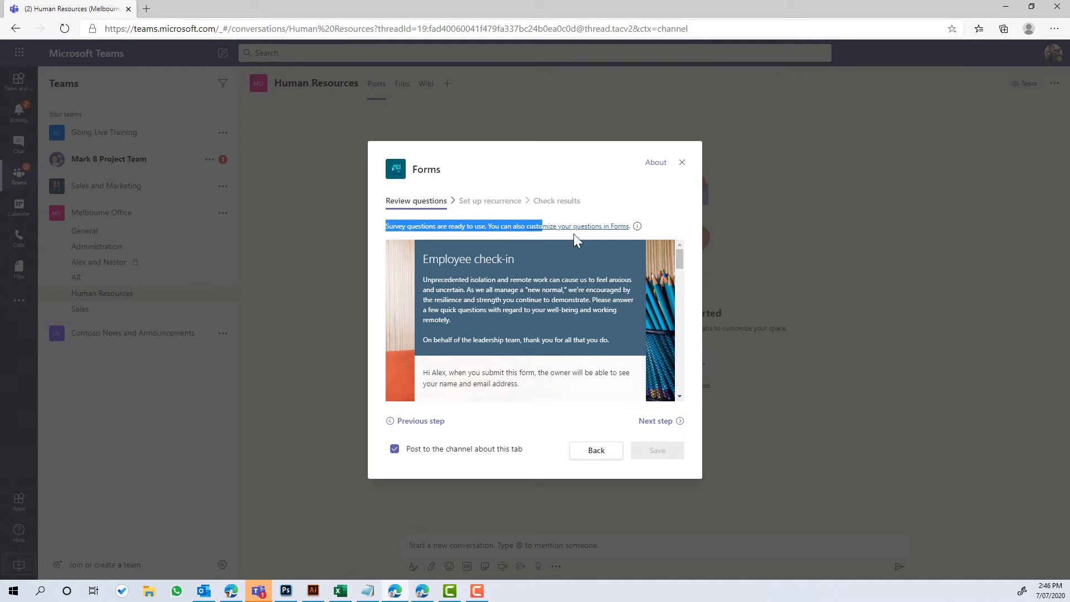
pyautogui.click(642, 205)
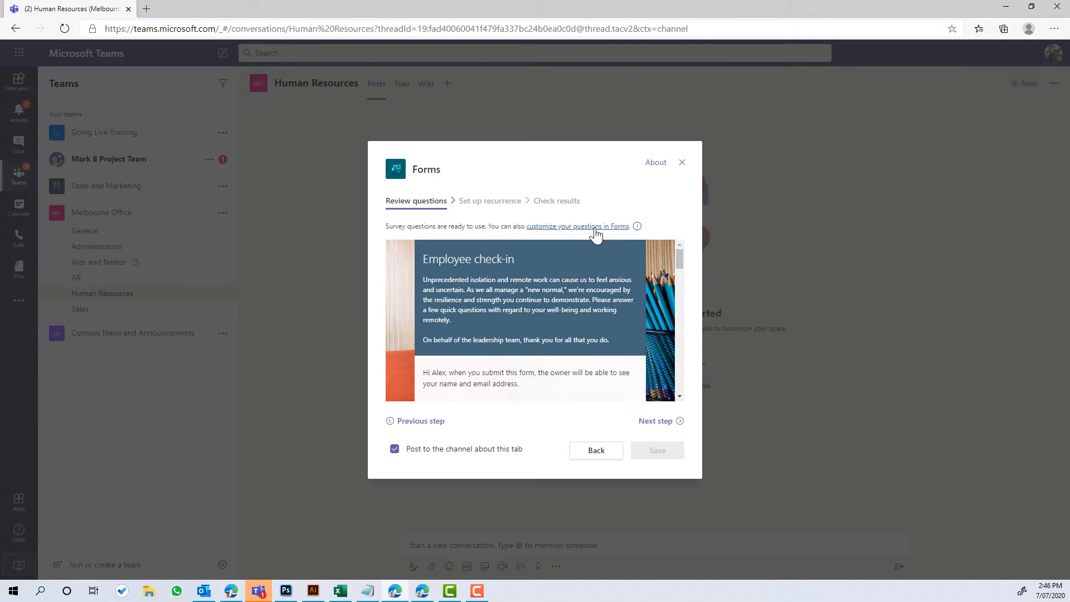
pyautogui.click(595, 228)
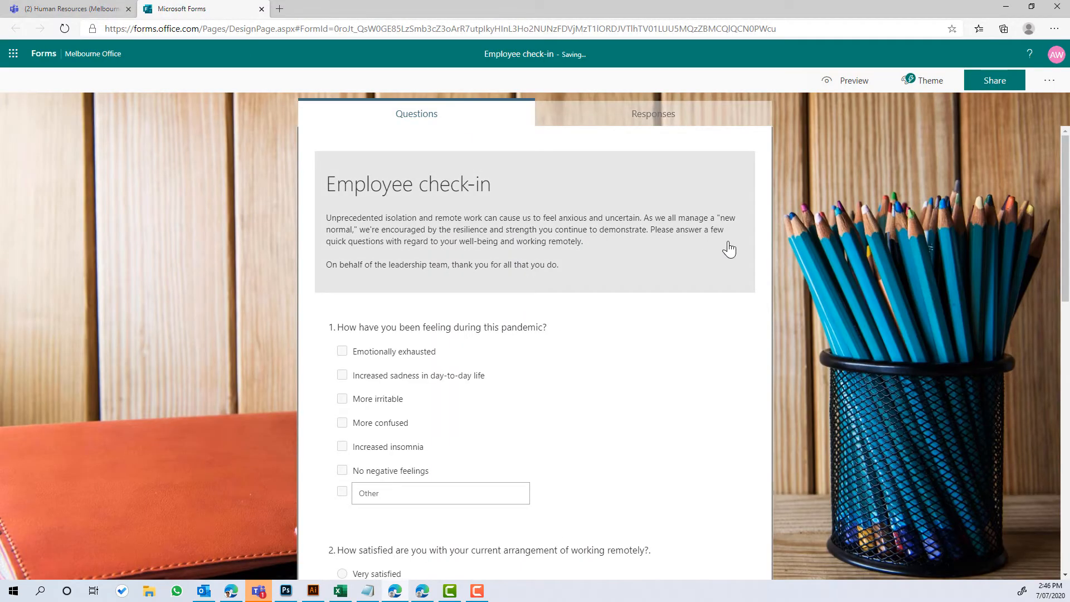
pyautogui.click(493, 207)
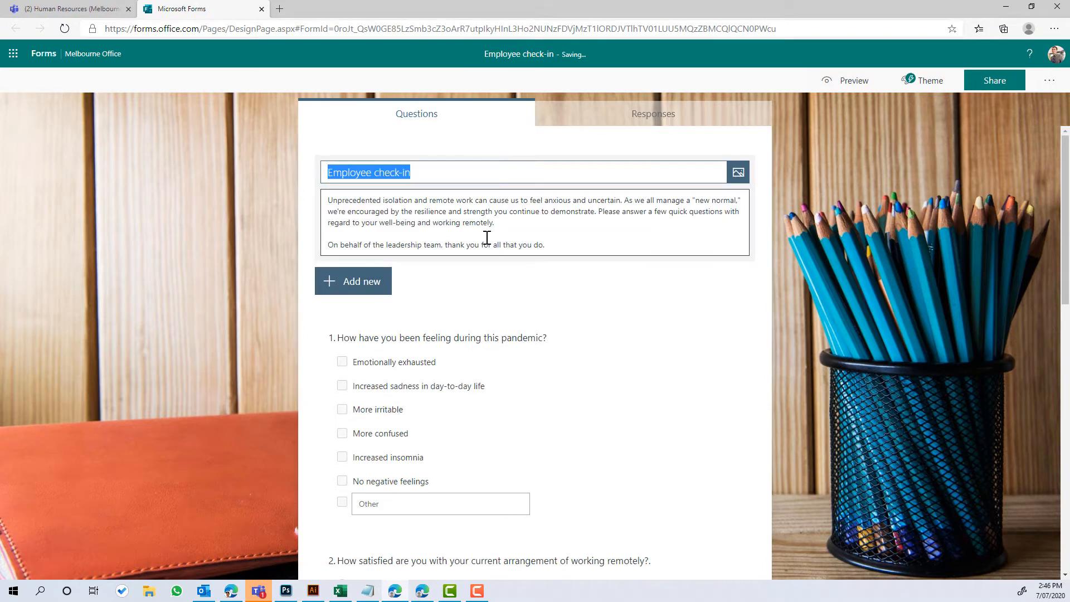
pyautogui.click(89, 12)
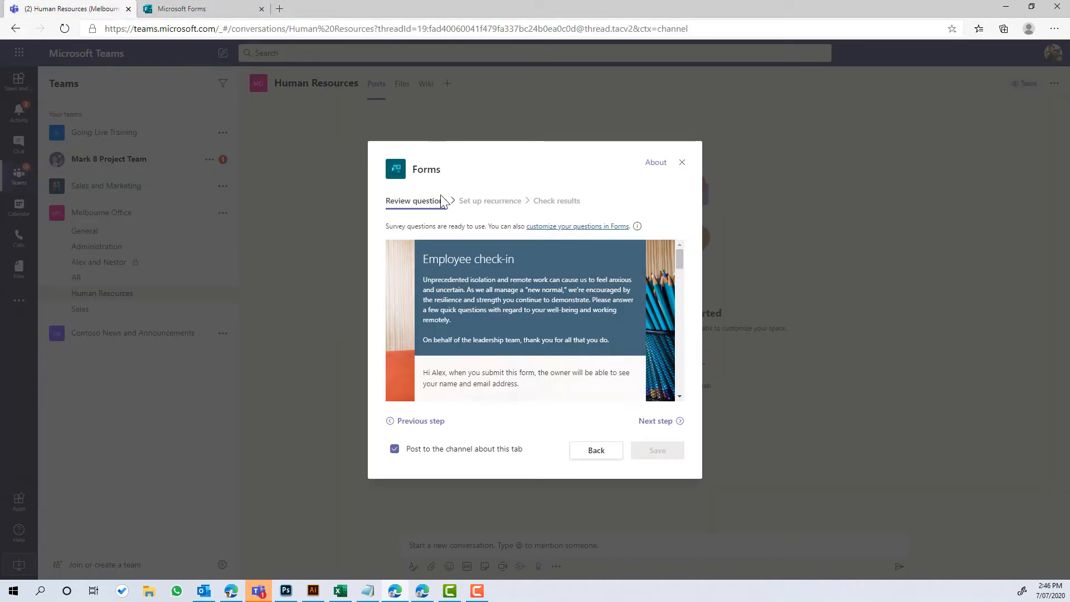
# Step: Look through the survey's first questions and proceed to the recurrence setup
pyautogui.scroll(-3, 555, 320)
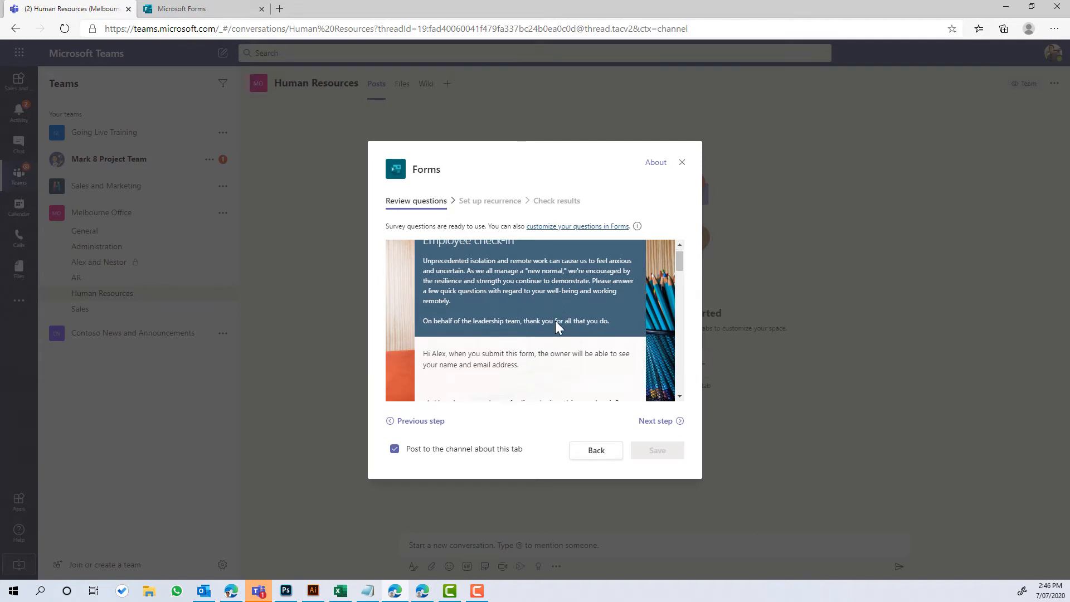
pyautogui.scroll(-2, 552, 323)
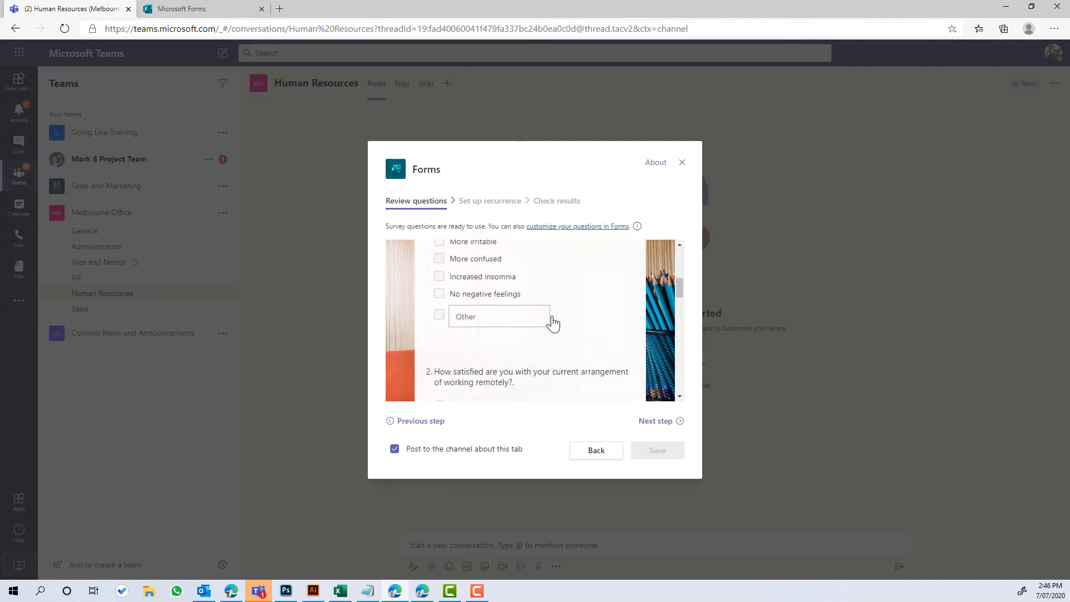
pyautogui.scroll(2, 552, 323)
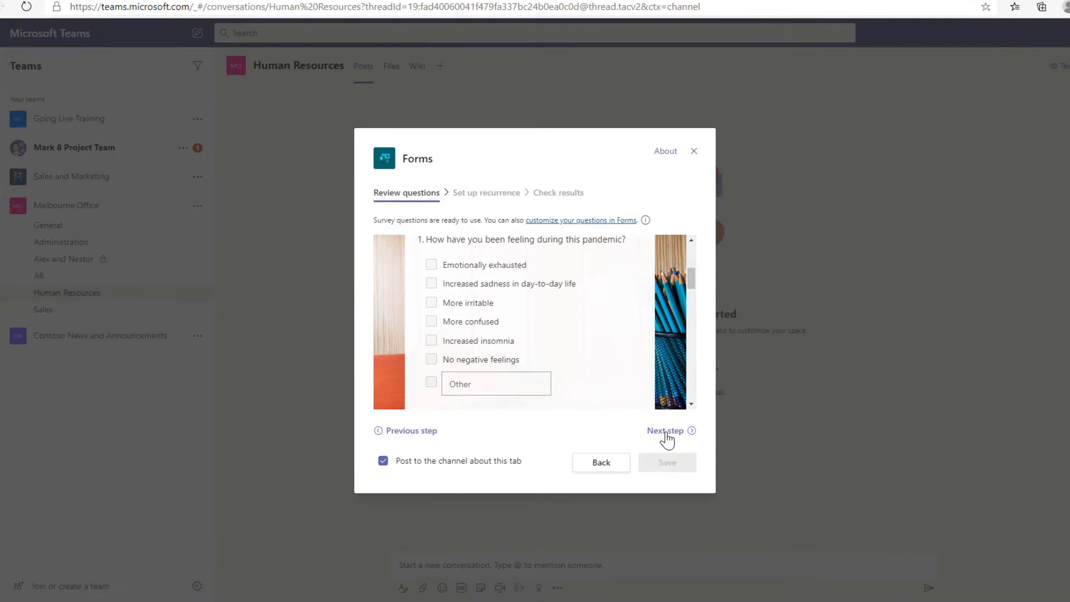
pyautogui.click(667, 432)
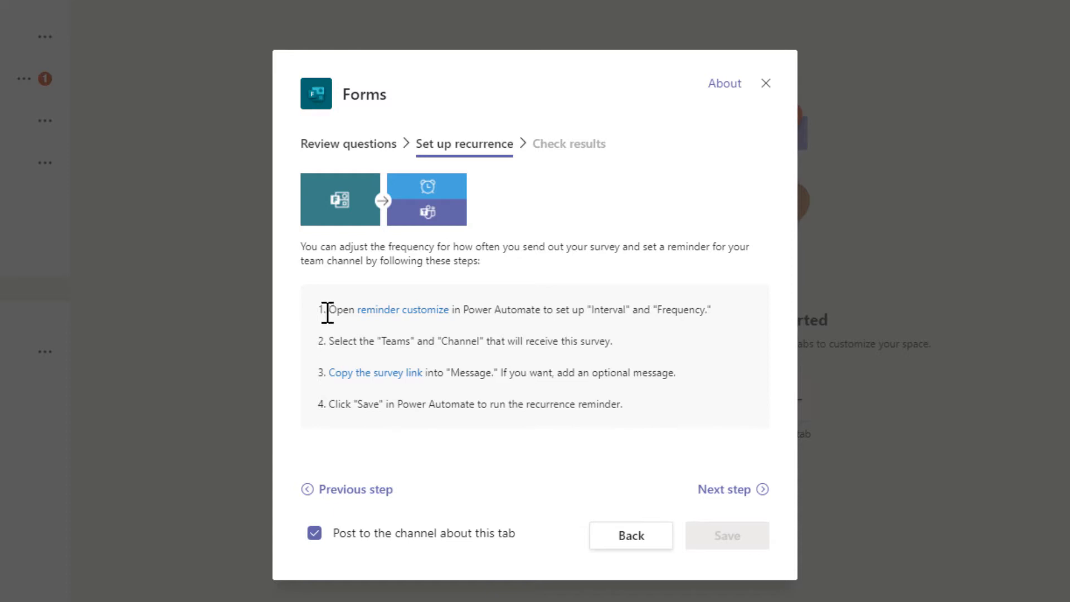
# Step: Read the recurrence instructions and open the reminder customization template in Power Automate
pyautogui.moveTo(328, 309); pyautogui.dragTo(656, 416)
pyautogui.click(657, 416)
pyautogui.rightClick(681, 310)
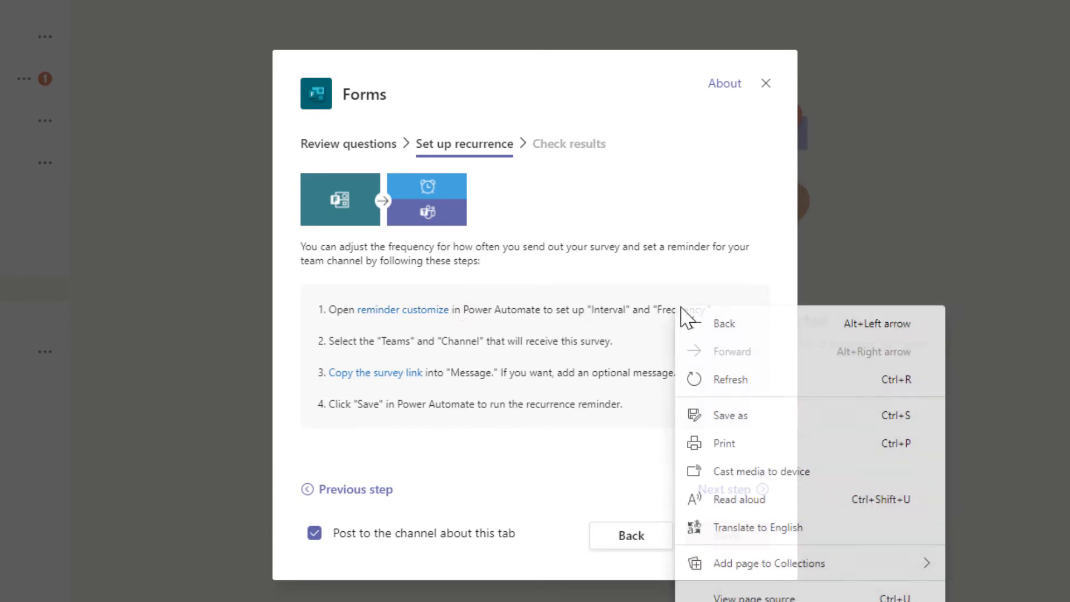
pyautogui.click(603, 304)
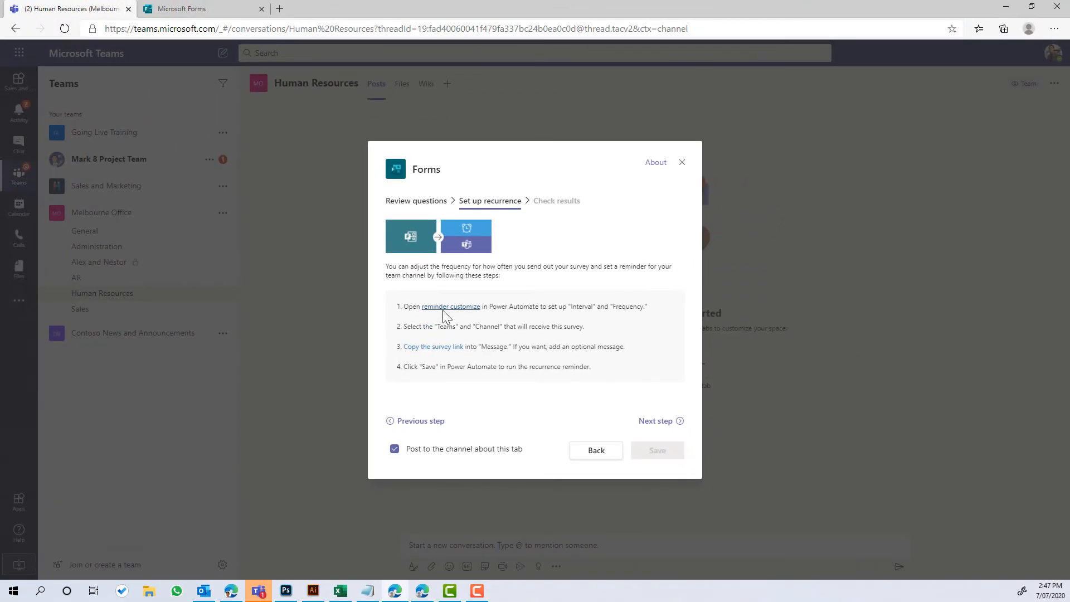
pyautogui.click(443, 310)
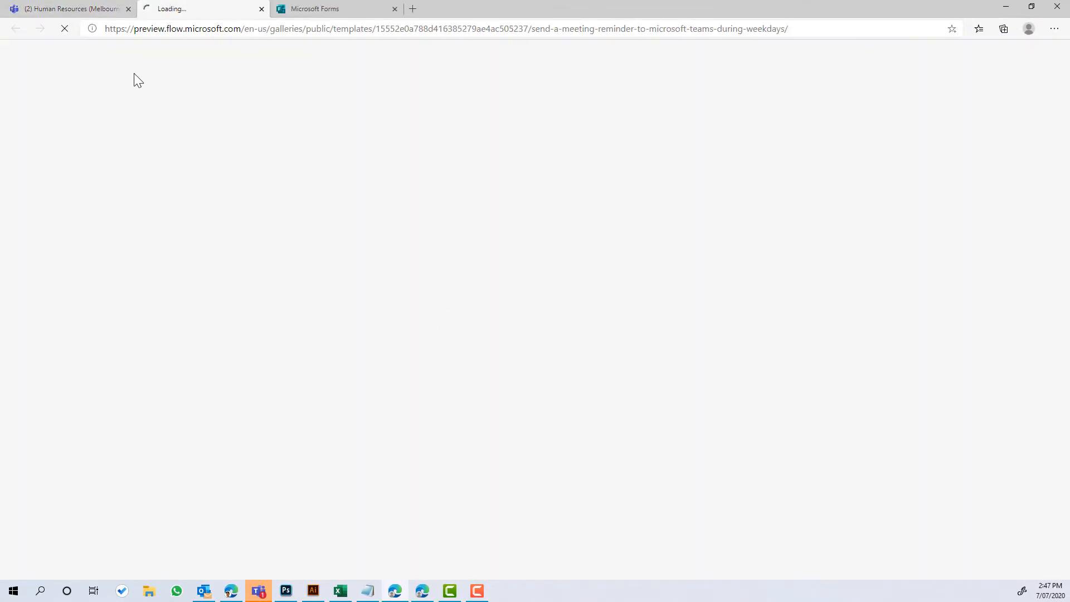
# Step: Return to the Forms setup in Teams, finish it, and save the Employee check-in tab with a post to the channel
pyautogui.click(84, 10)
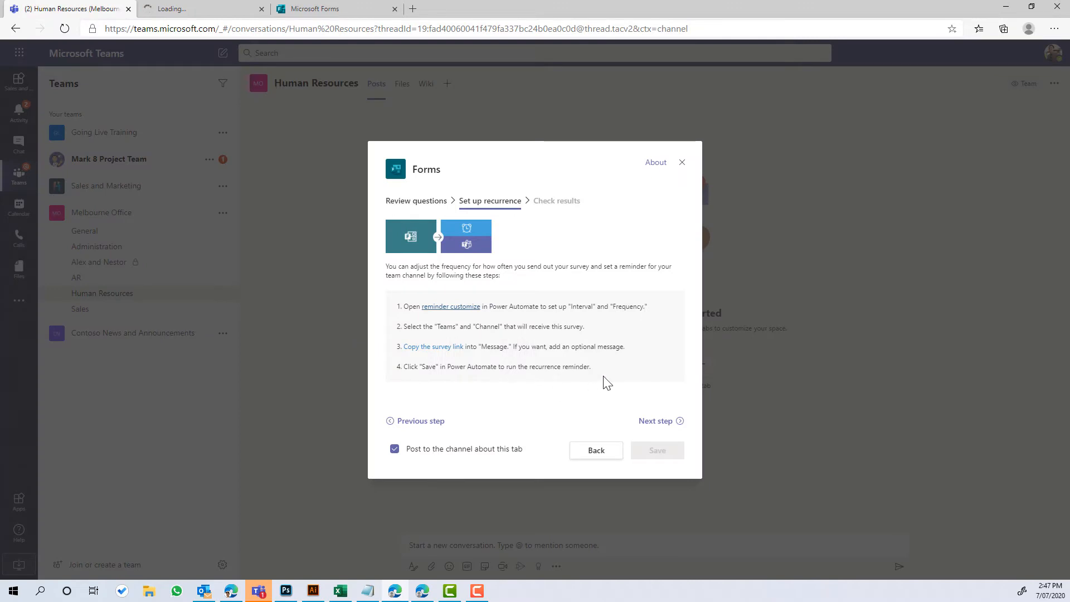
pyautogui.click(661, 424)
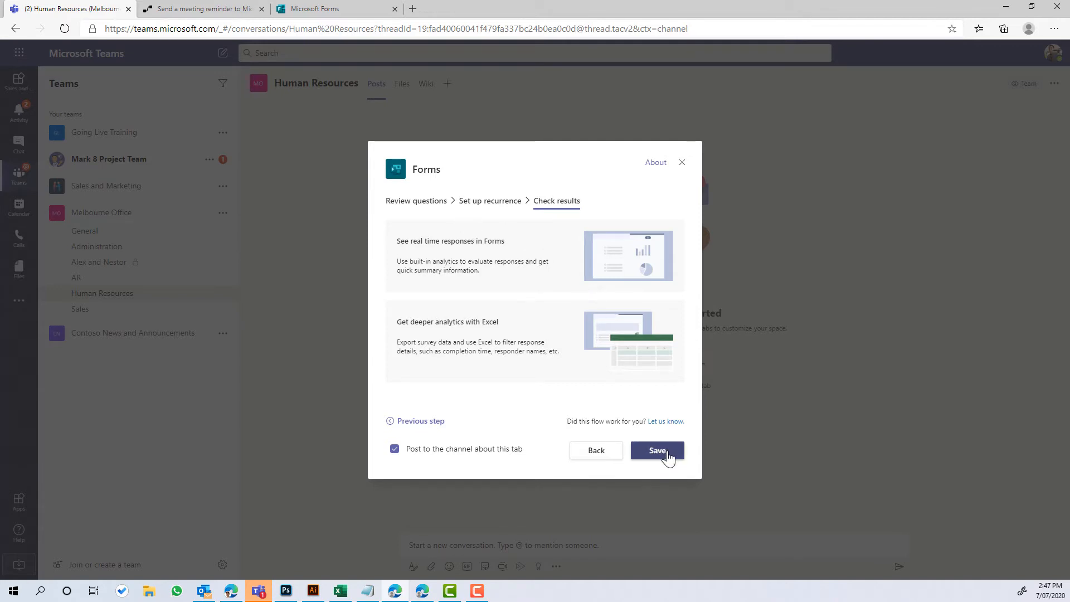
pyautogui.click(667, 457)
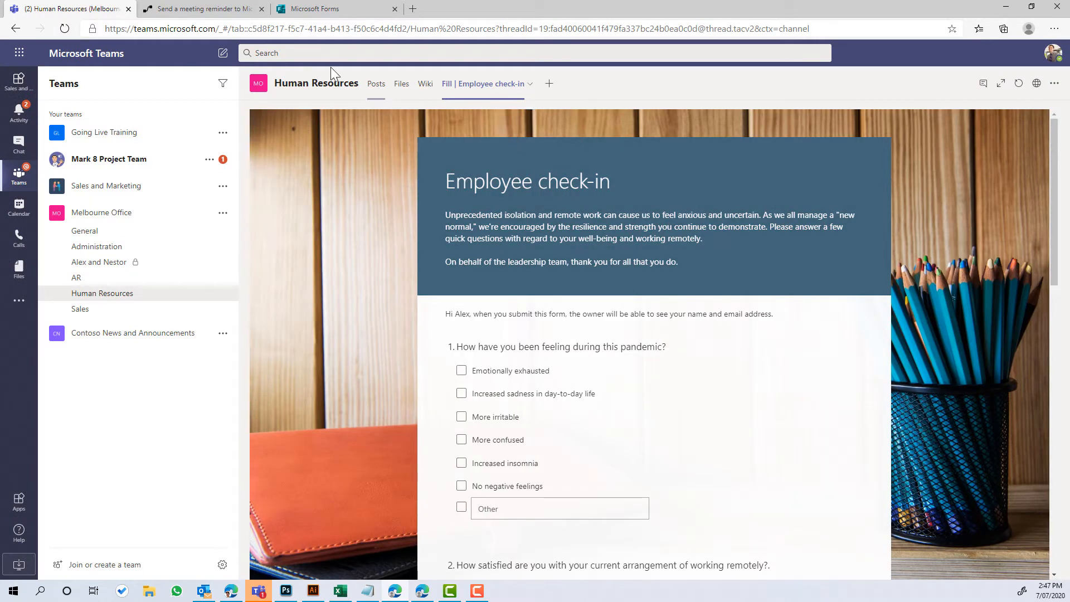
# Step: Switch to Power Automate, create the flow from the meeting reminder template, and show the Recurrence trigger's advanced options
pyautogui.click(206, 15)
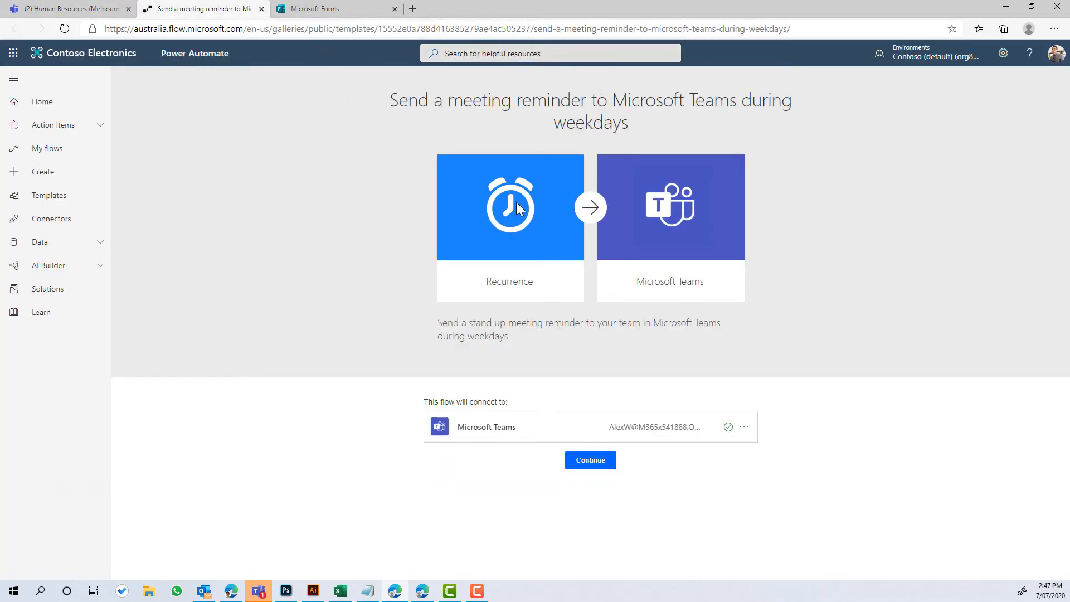
pyautogui.click(597, 463)
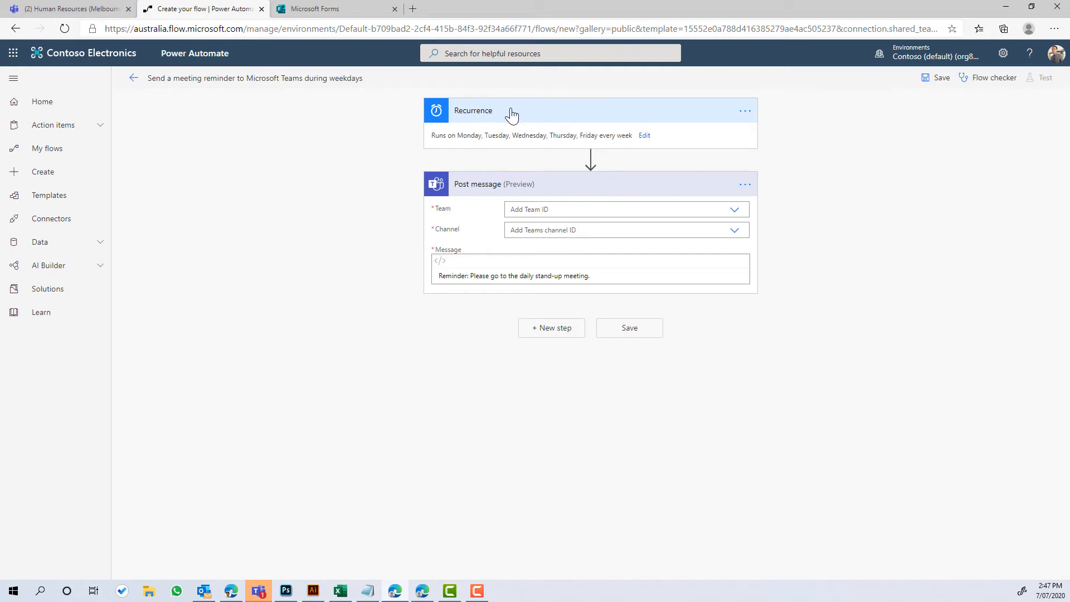
pyautogui.click(645, 136)
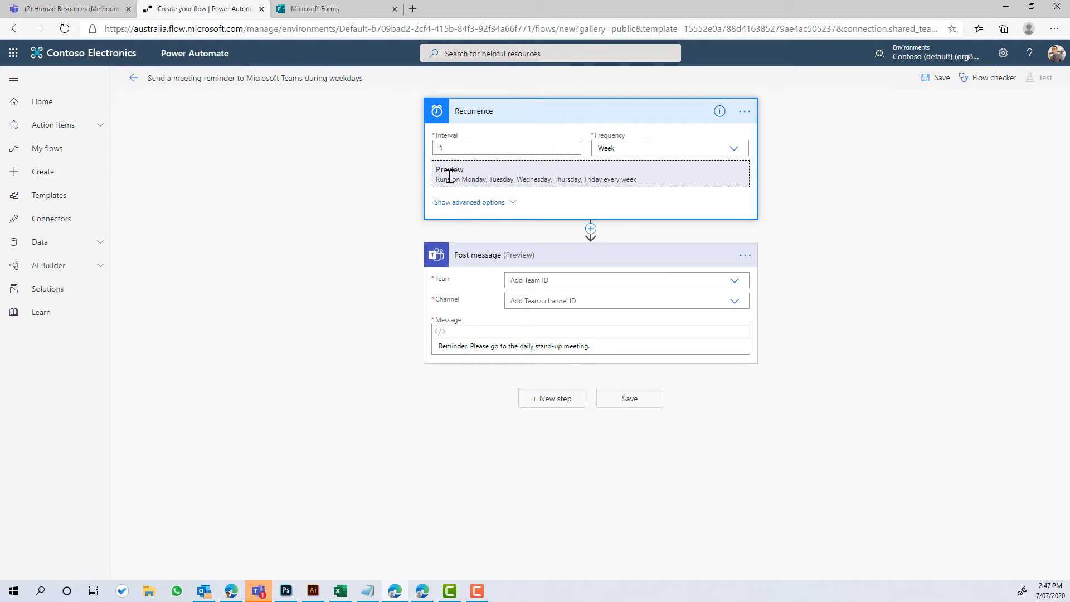
pyautogui.rightClick(583, 180)
pyautogui.click(486, 208)
pyautogui.click(480, 203)
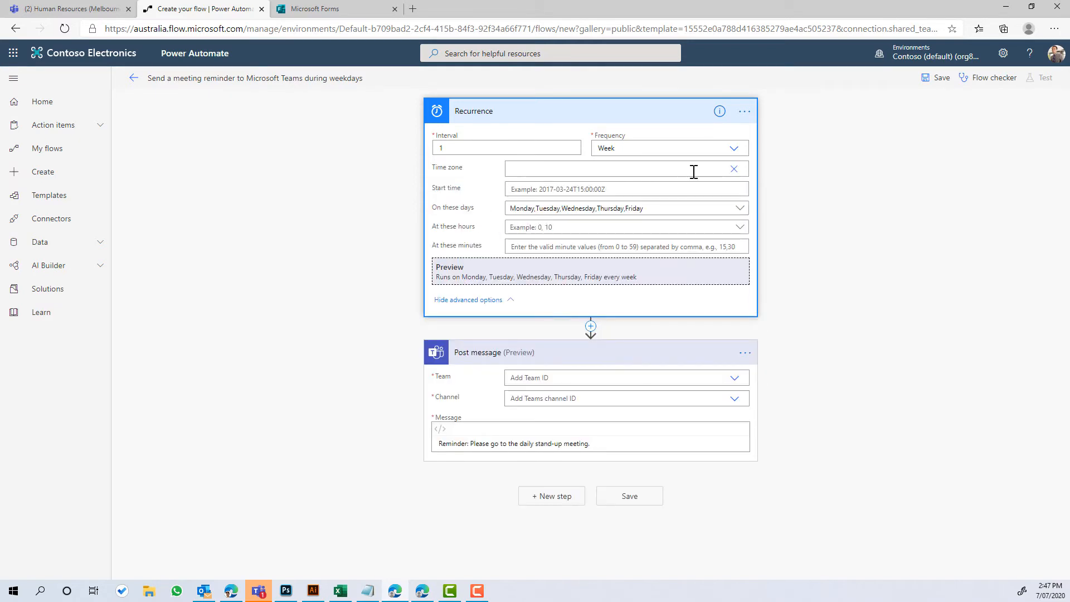
# Step: Set the Recurrence time zone to (UTC+10:00) Canberra, Melbourne, Sydney
pyautogui.click(733, 170)
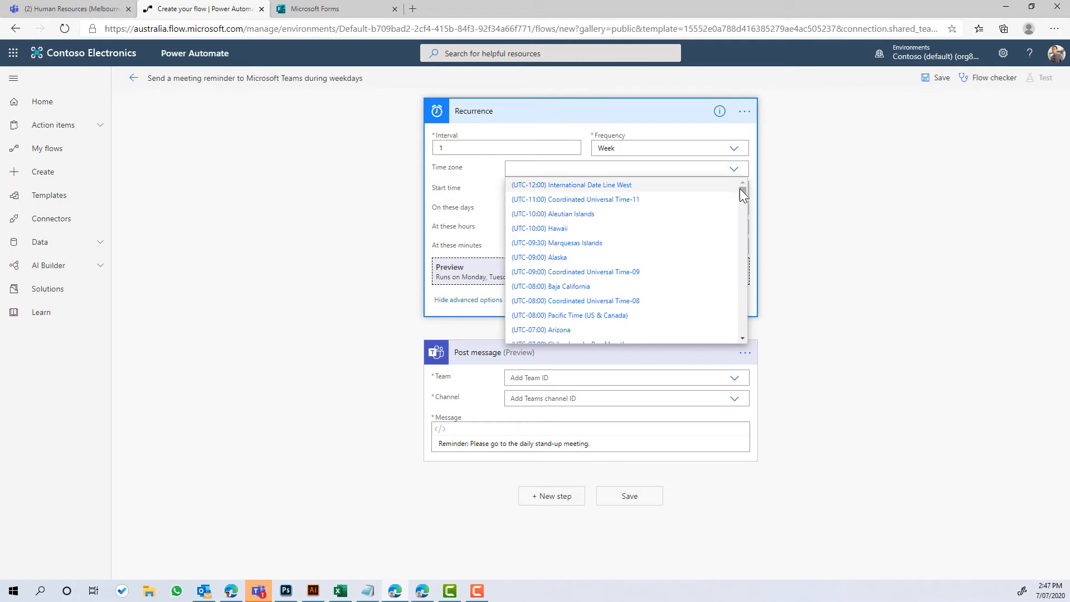
pyautogui.moveTo(742, 192); pyautogui.dragTo(758, 337)
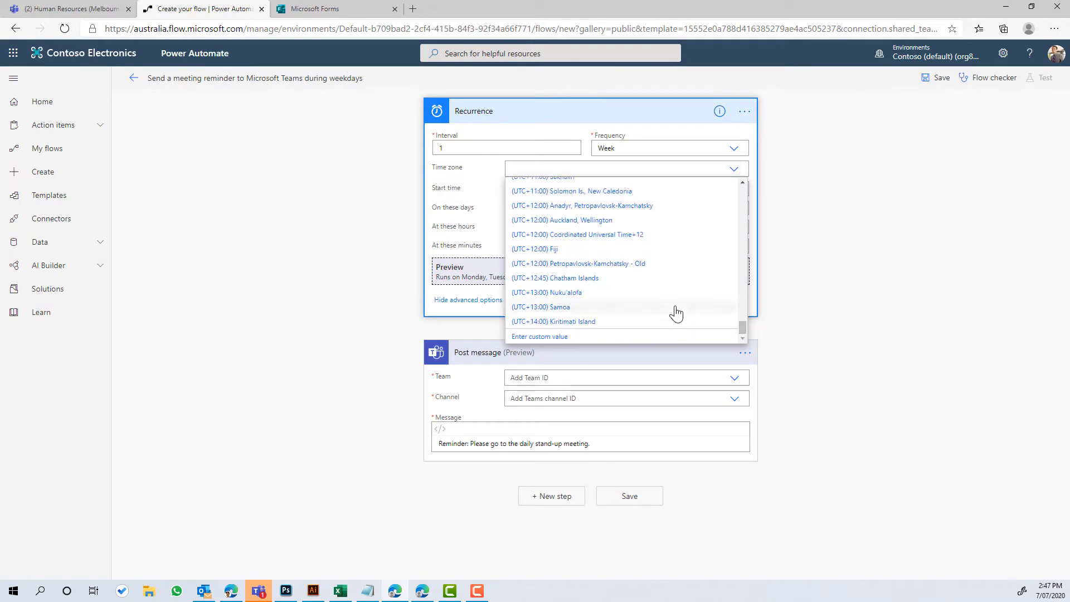
pyautogui.scroll(4, 676, 314)
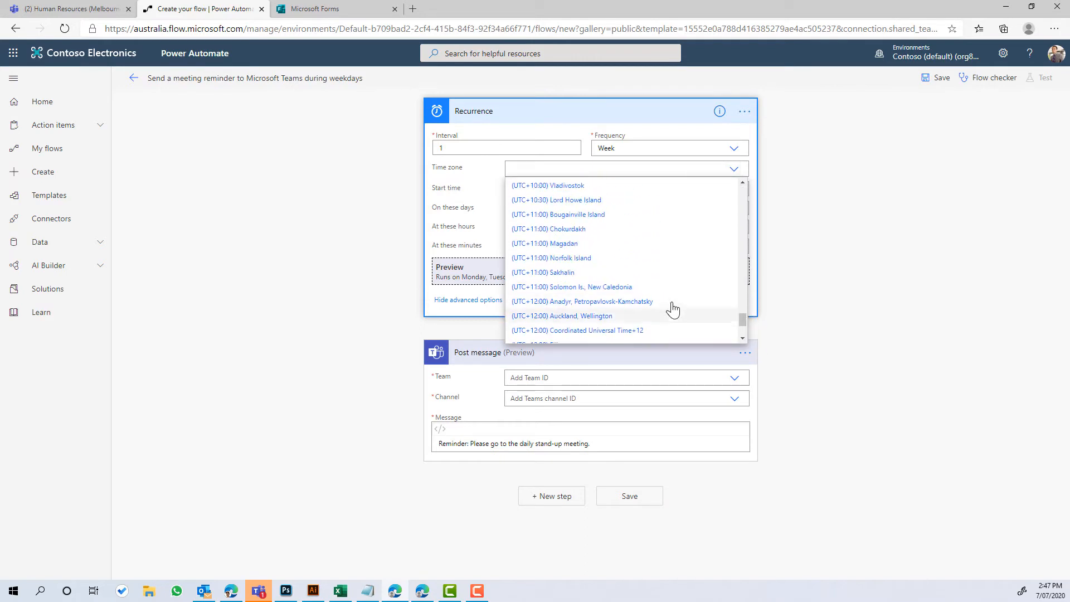
pyautogui.scroll(3, 673, 310)
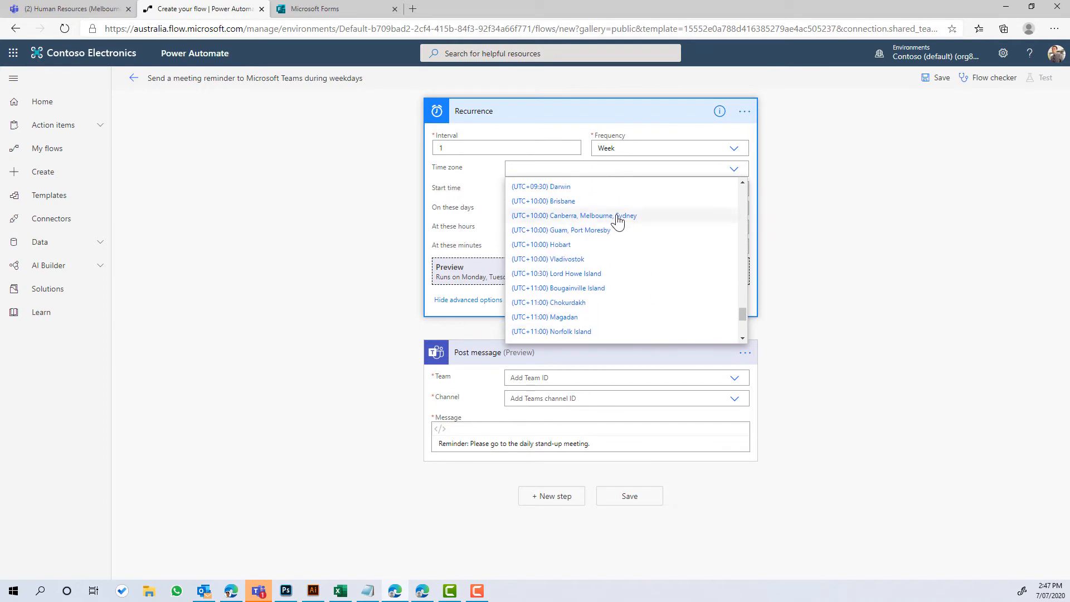
pyautogui.click(618, 221)
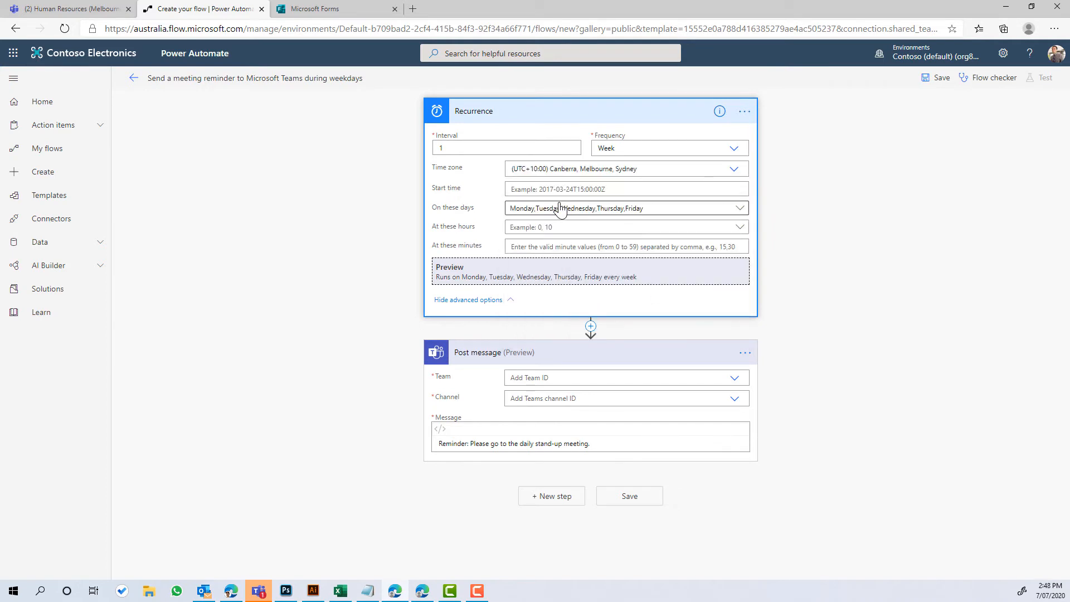
# Step: Set the Recurrence trigger to run at hour 9
pyautogui.click(538, 232)
pyautogui.click(533, 432)
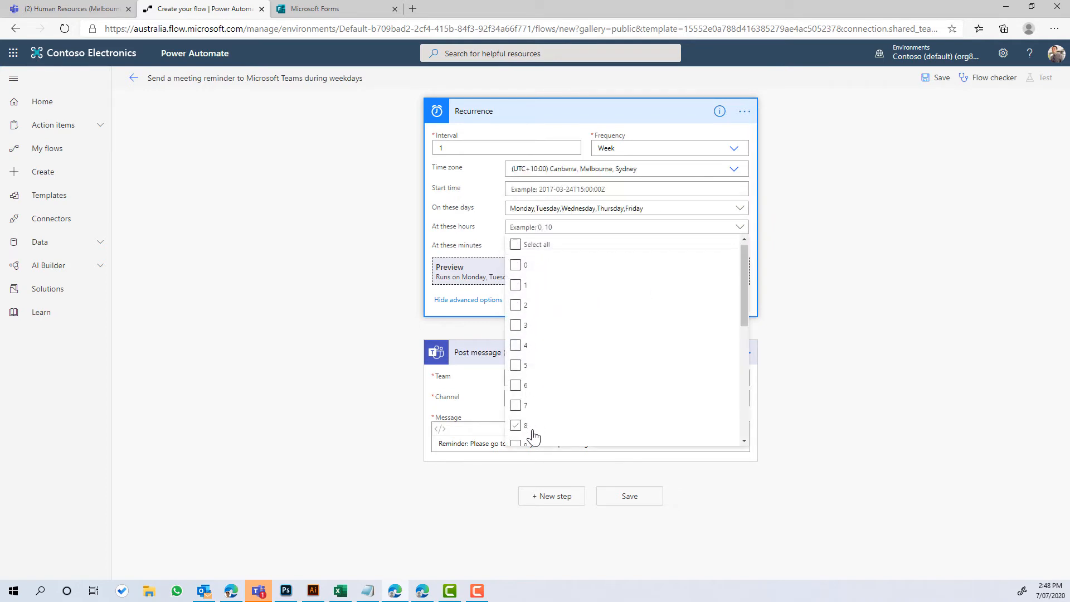
pyautogui.scroll(-1, 533, 436)
pyautogui.click(518, 419)
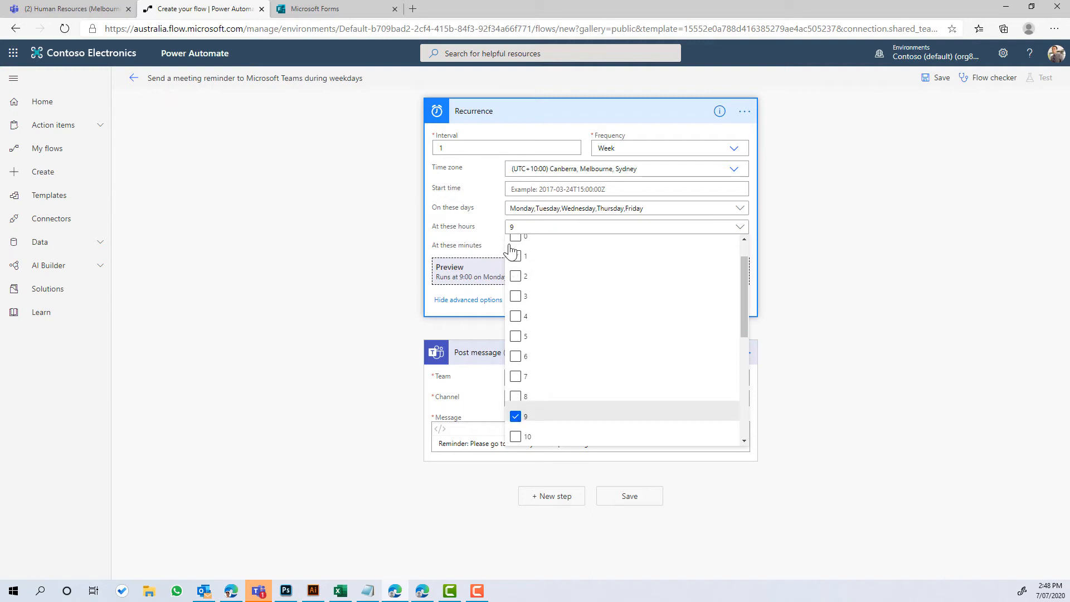
pyautogui.click(470, 233)
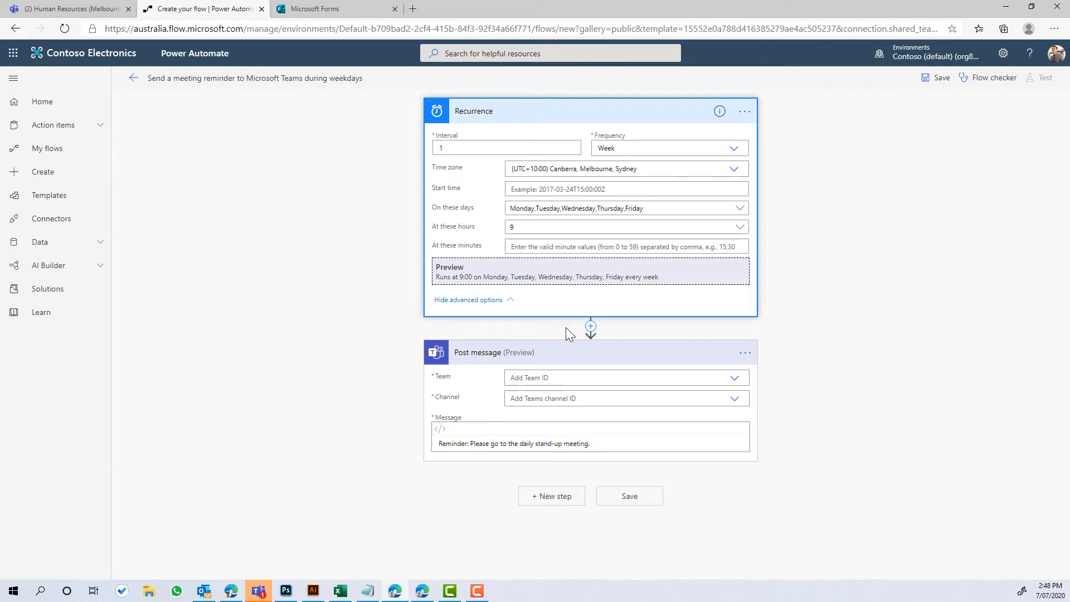
# Step: Set the Post message action to the Melbourne Office team and its General channel
pyautogui.click(734, 380)
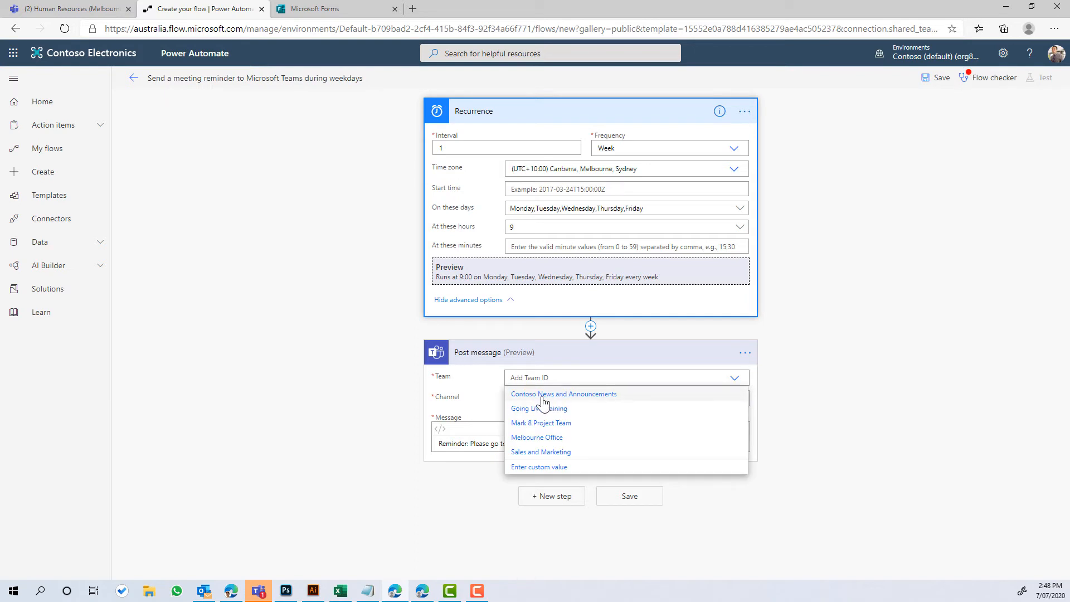
pyautogui.click(533, 439)
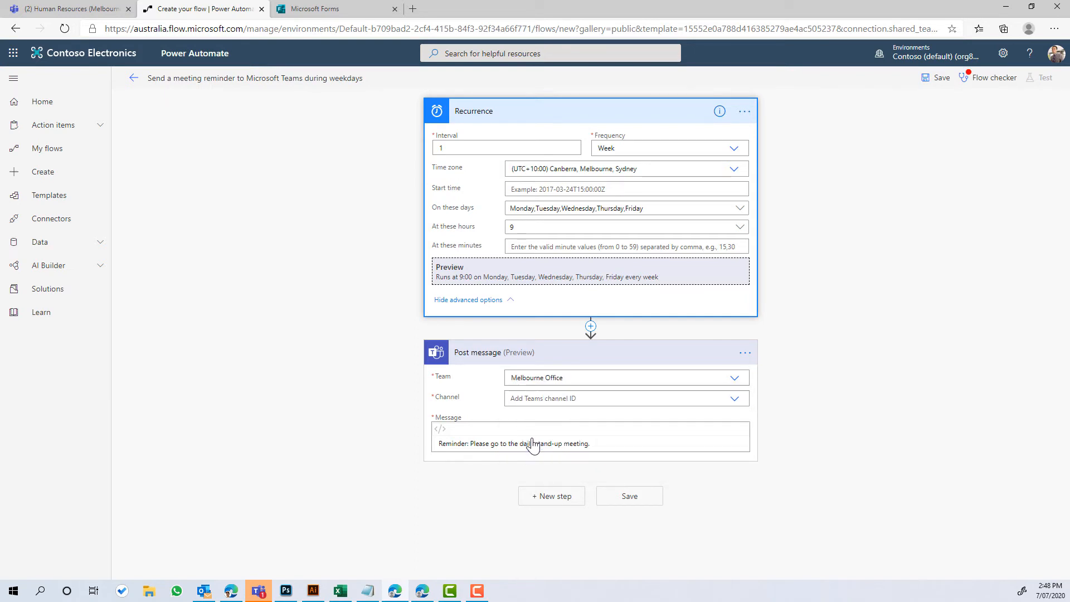
pyautogui.click(733, 402)
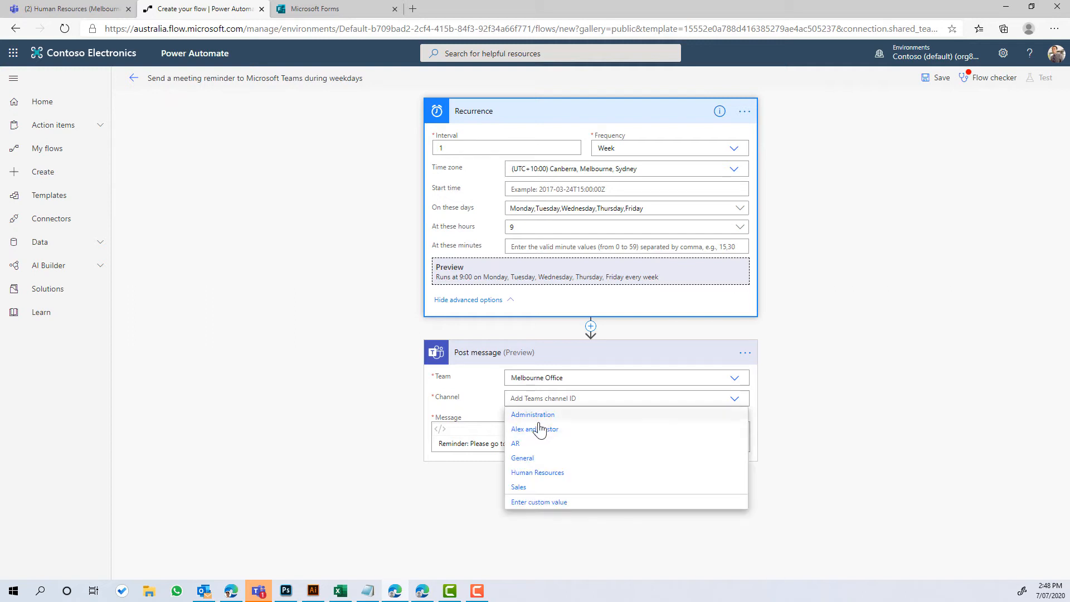
pyautogui.click(524, 460)
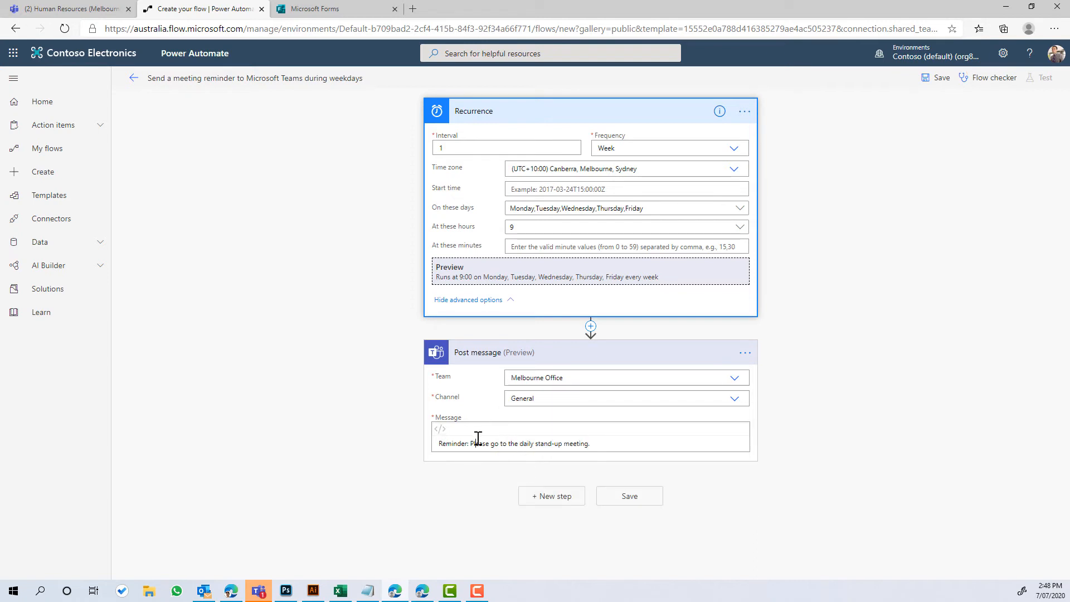
# Step: Clear the default reminder text from the Post message action and leave its message empty in code view
pyautogui.click(574, 443)
pyautogui.rightClick(420, 439)
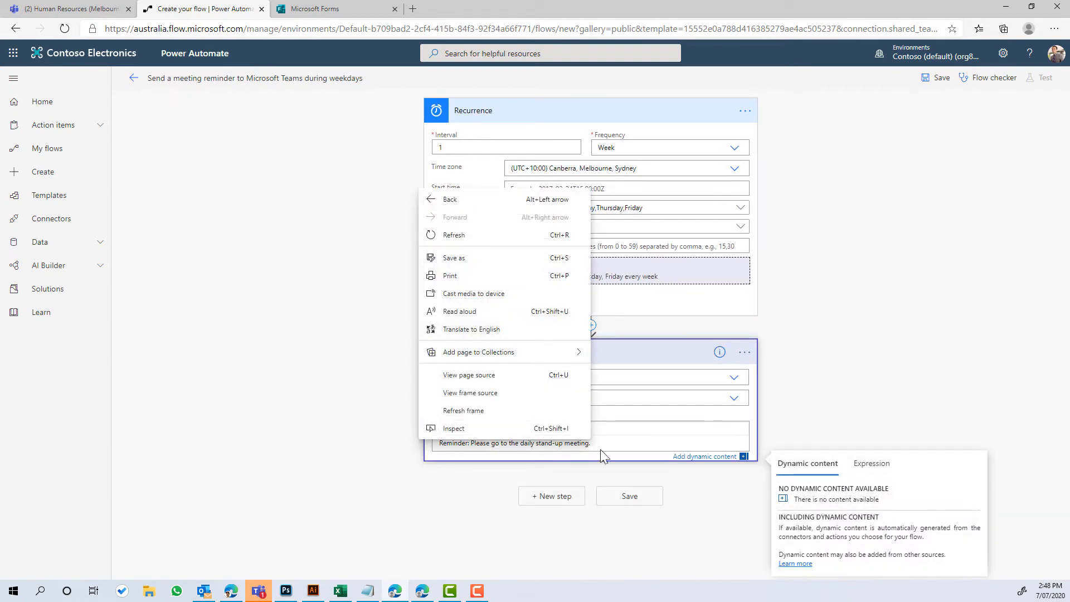
pyautogui.click(601, 446)
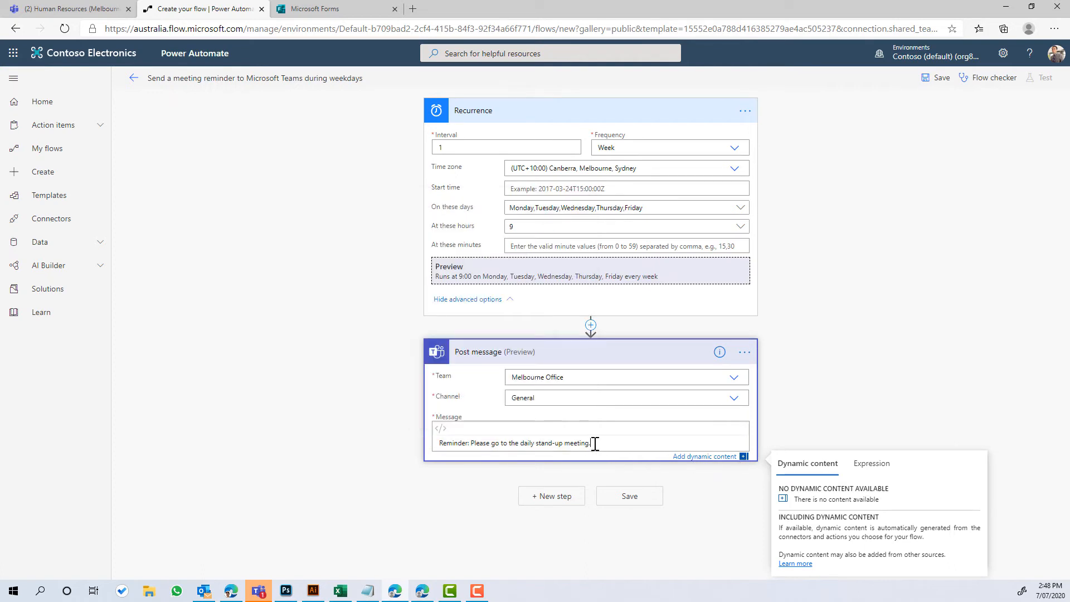
pyautogui.moveTo(594, 444); pyautogui.dragTo(438, 443)
pyautogui.press('BackSpace')
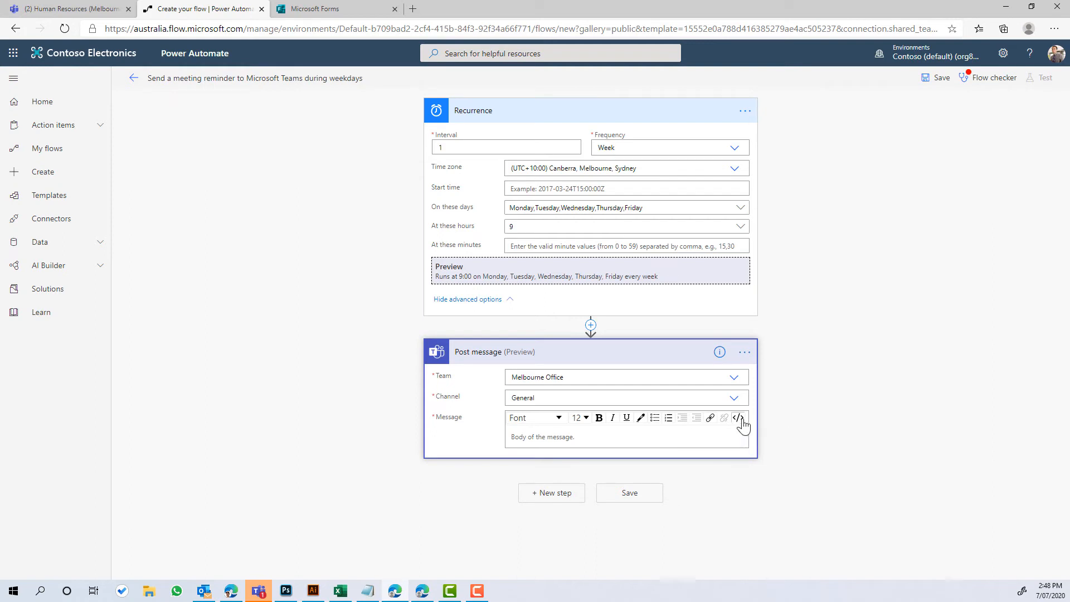
pyautogui.click(741, 422)
pyautogui.moveTo(486, 443); pyautogui.dragTo(432, 447)
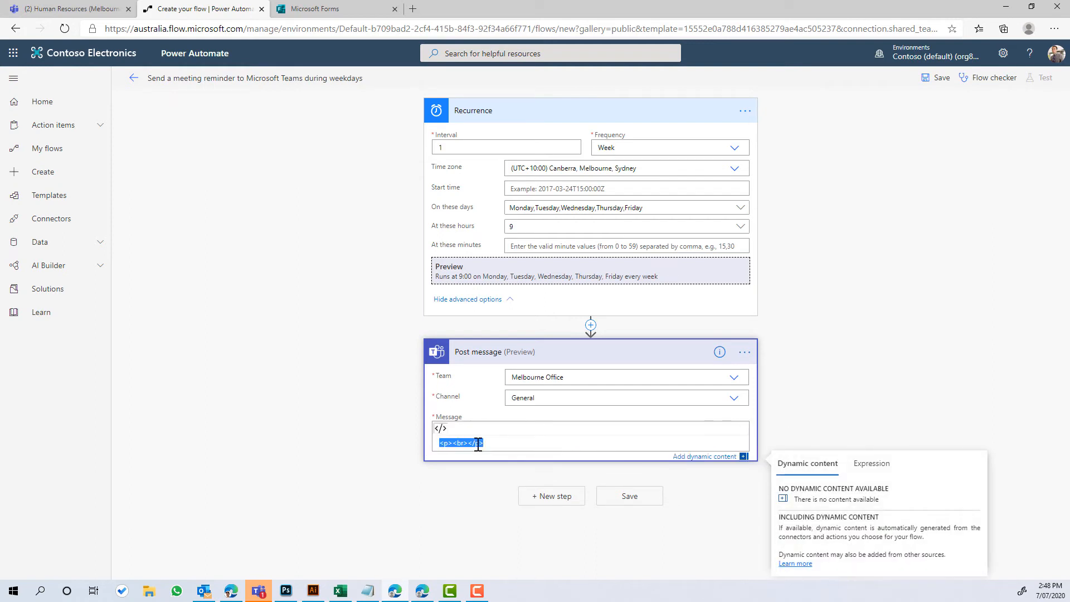
pyautogui.press('BackSpace')
# Step: Switch to Microsoft Forms and copy the response link of the Employee check-in form
pyautogui.click(337, 10)
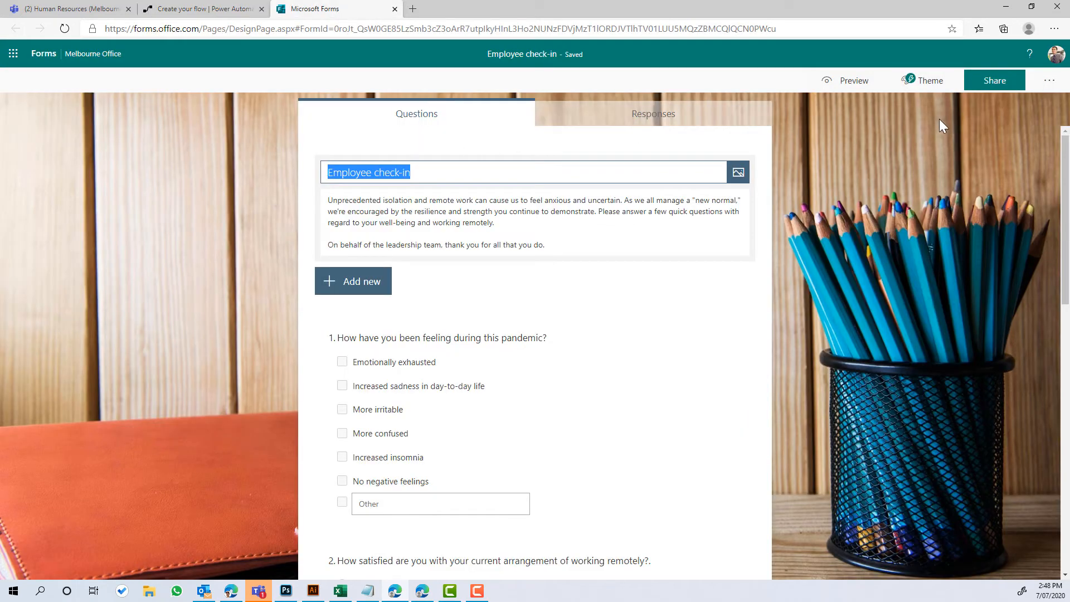
pyautogui.click(988, 89)
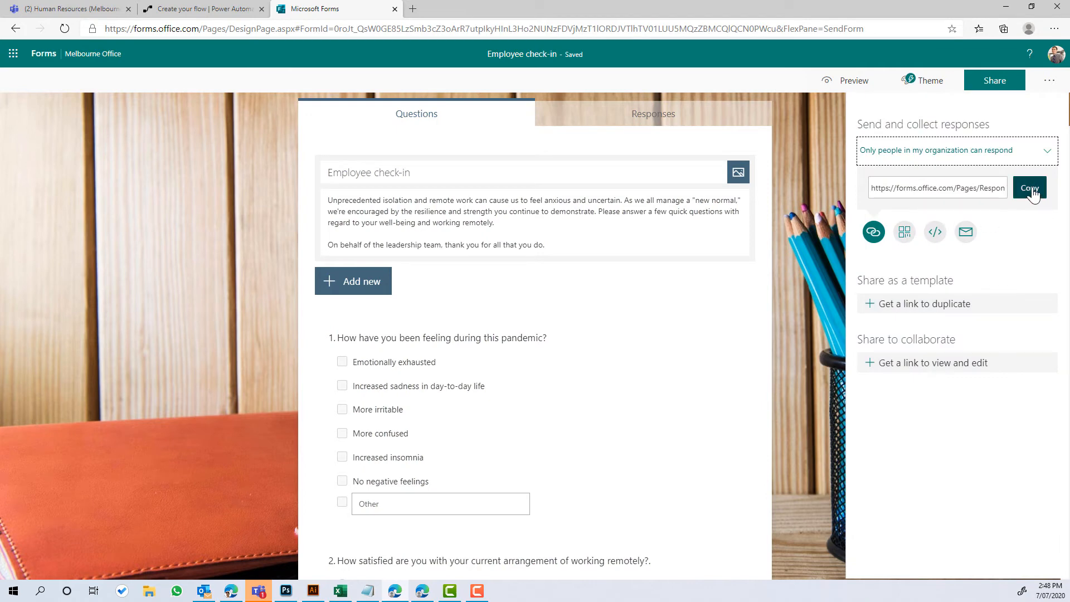
pyautogui.click(1031, 190)
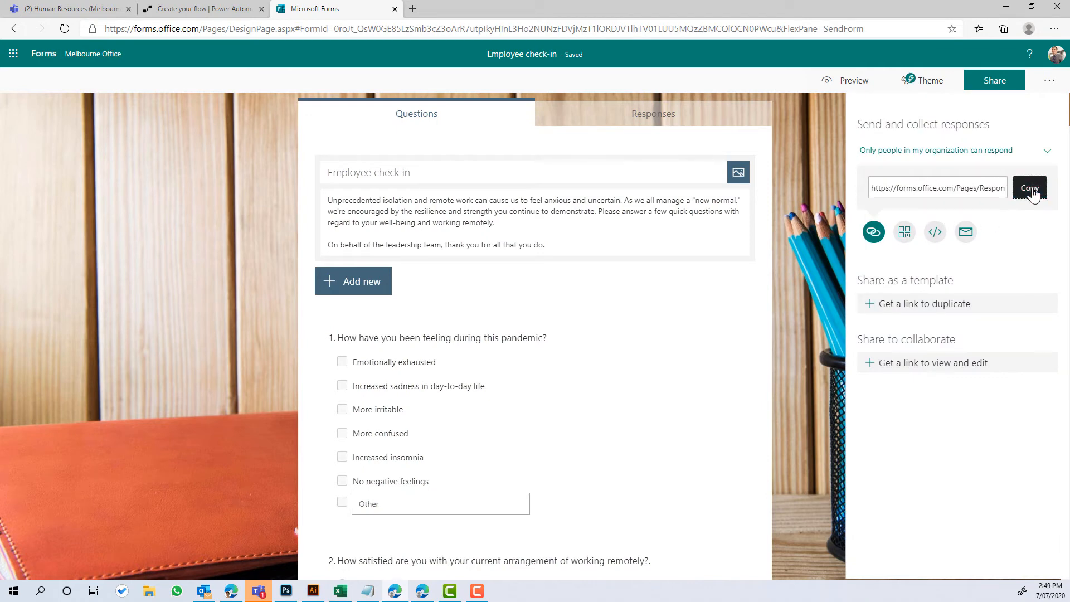
# Step: In Power Automate, enter the message "Please remember to fill out the health check in form" plus an HTML link "Fill it out now" to the form
pyautogui.click(207, 10)
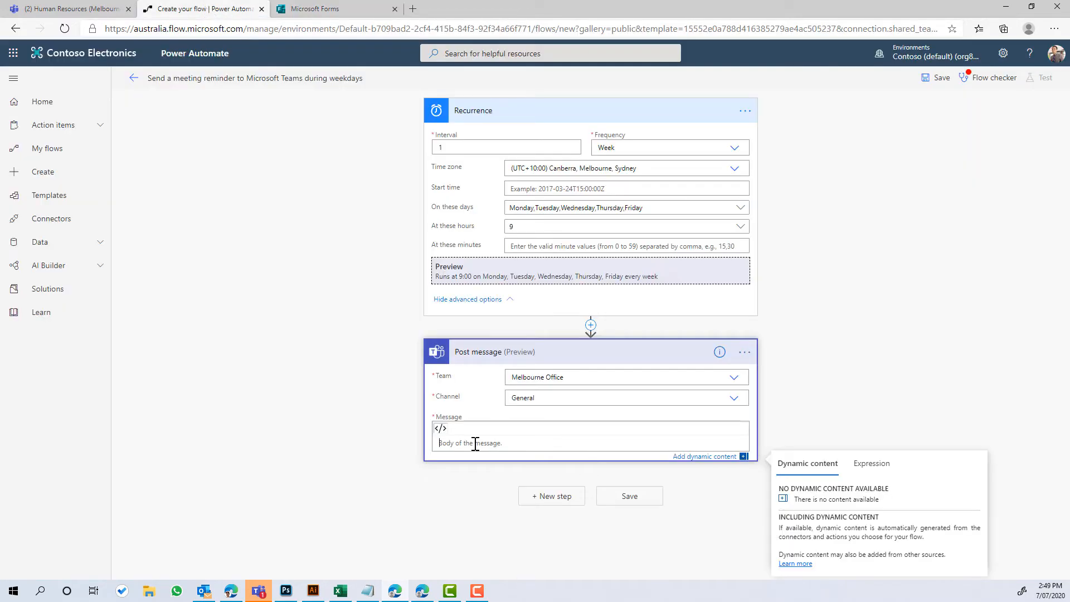
pyautogui.write('<')
pyautogui.write('Please rem')
pyautogui.write('ef')
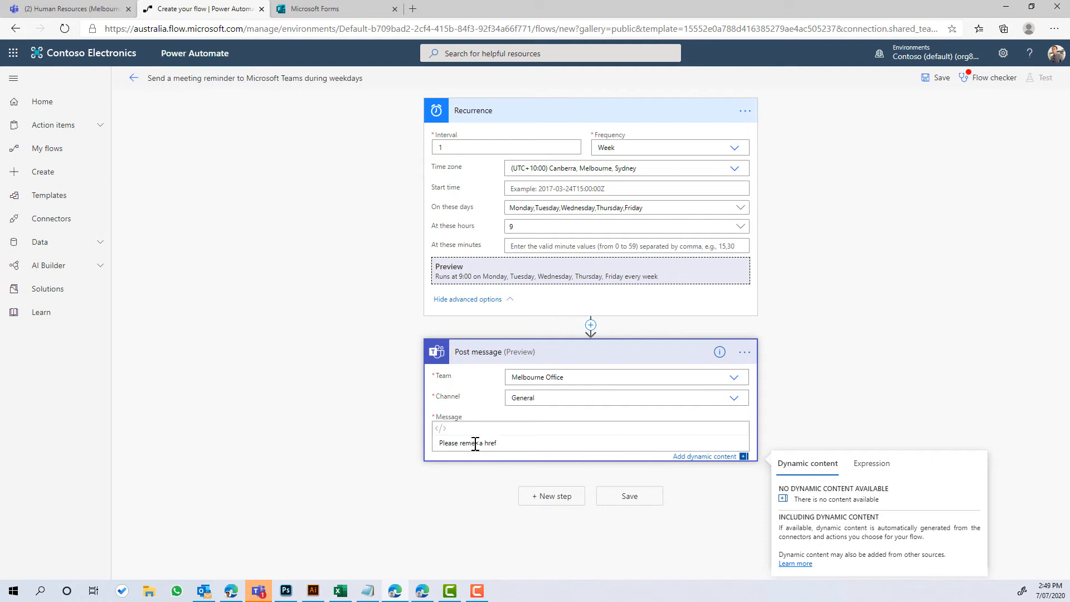
pyautogui.write('mber to fill out the health check in form ')
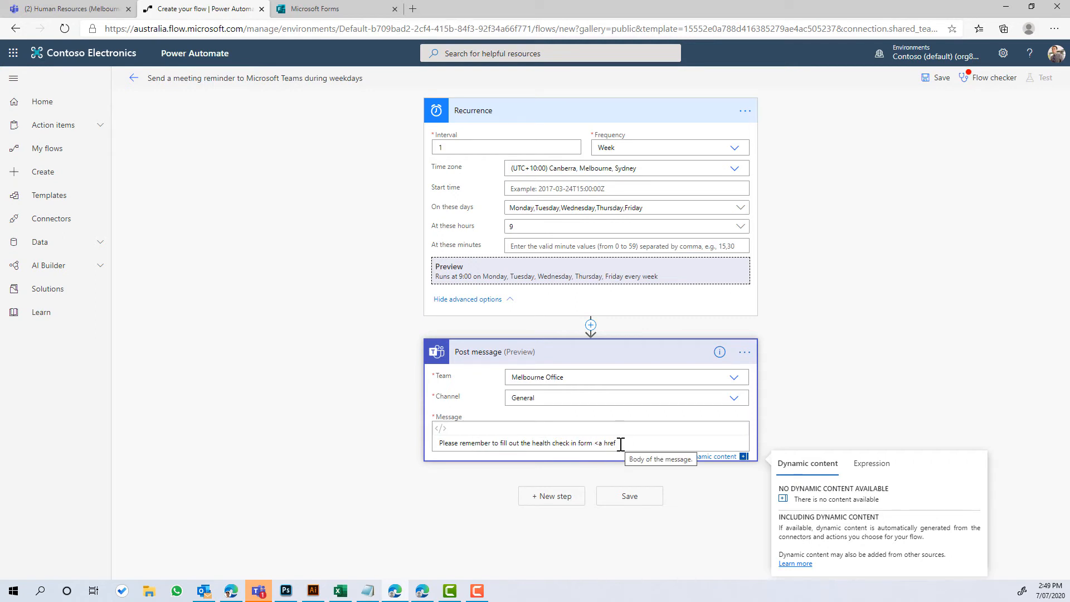
pyautogui.write('="')
pyautogui.hotkey('ctrl', 'v')
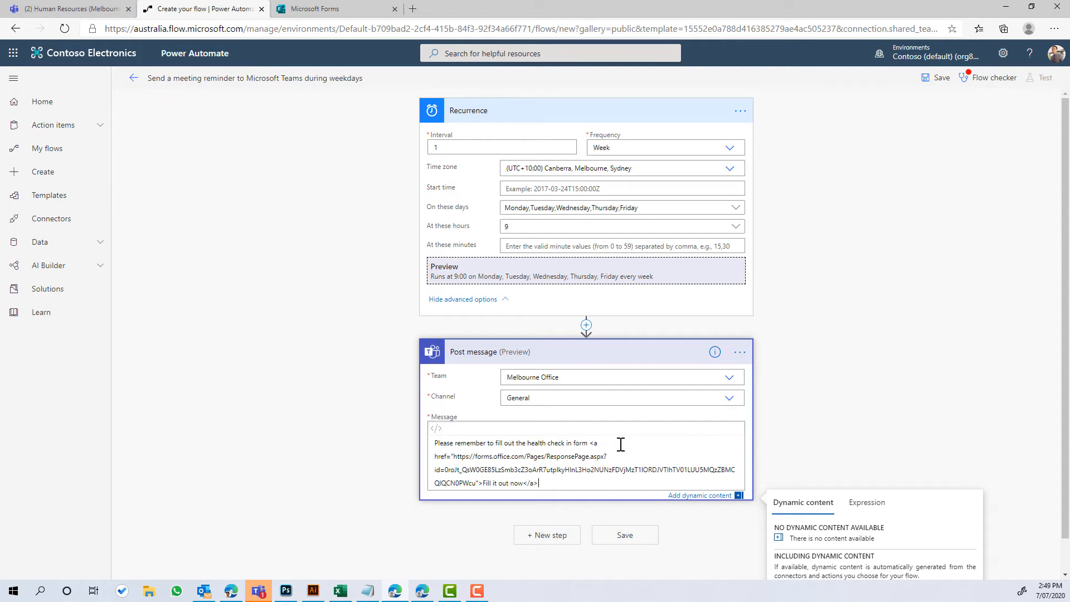
# Step: Save the flow and run a test of it with the option "I'll perform the trigger action"
pyautogui.click(627, 544)
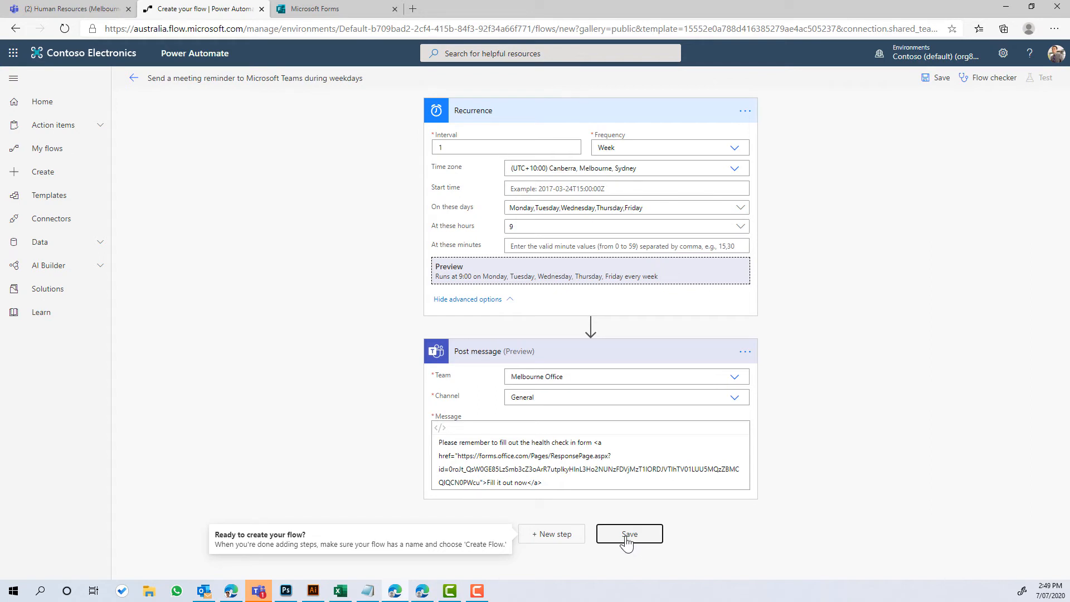
pyautogui.click(628, 539)
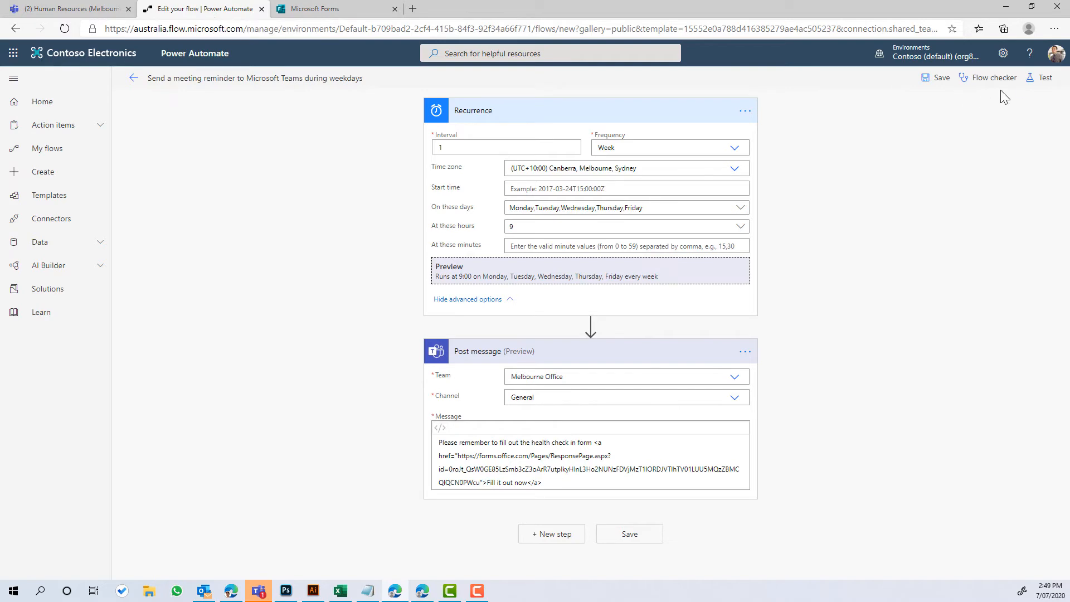
pyautogui.click(1042, 78)
pyautogui.click(896, 105)
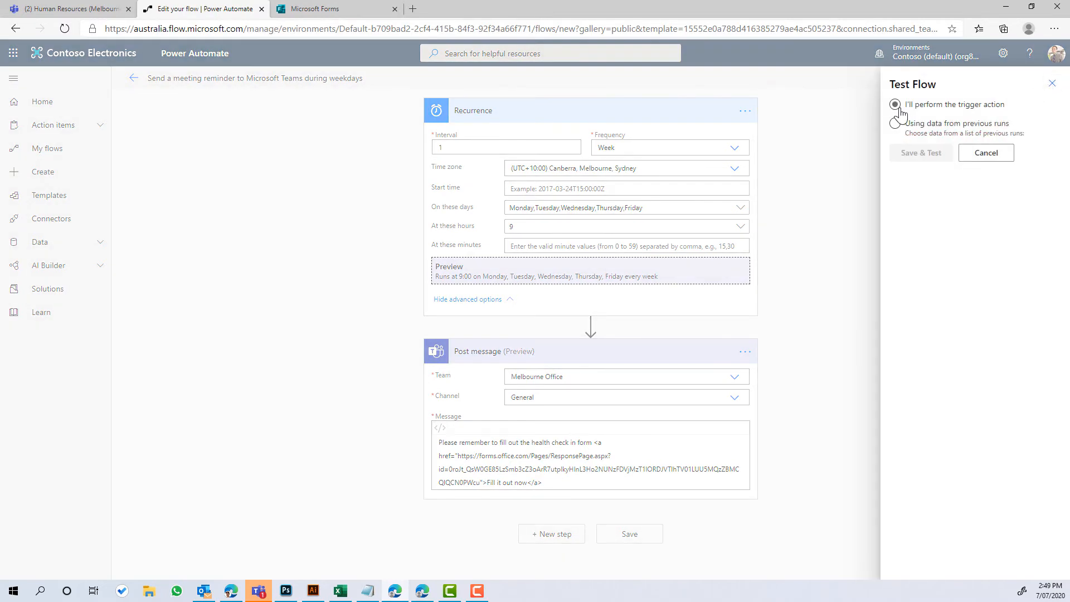
pyautogui.click(920, 153)
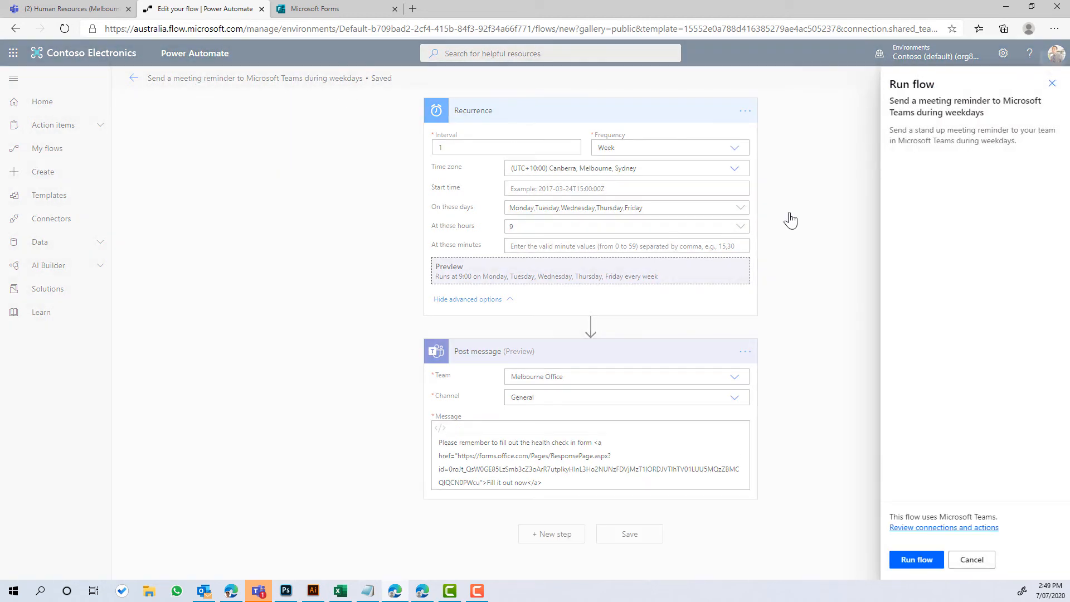
pyautogui.click(915, 559)
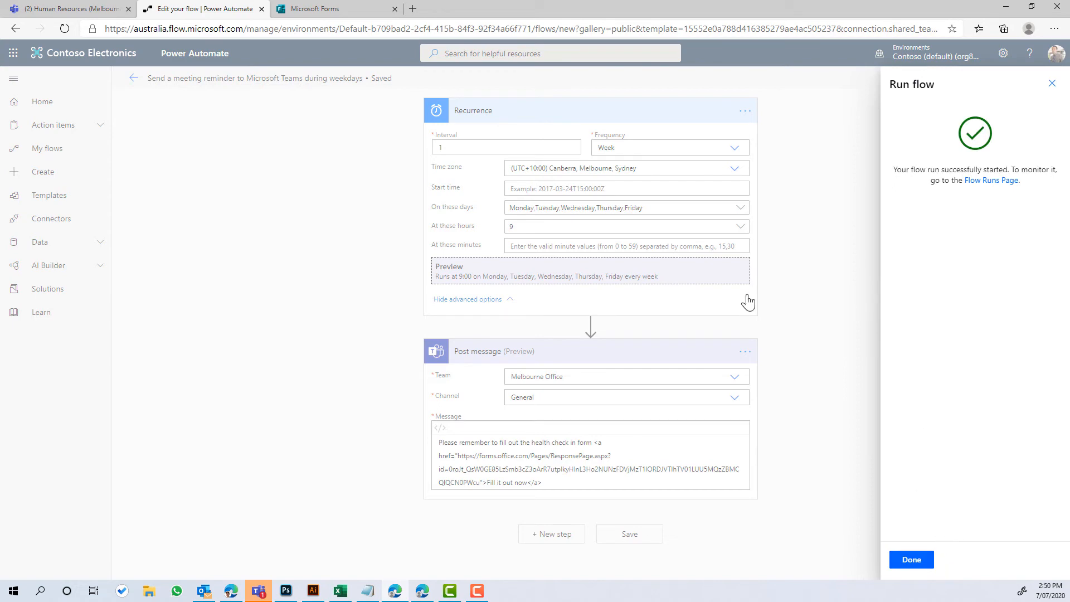
# Step: Switch to Teams and check the posted reminder in the General channel of Melbourne Office
pyautogui.click(105, 10)
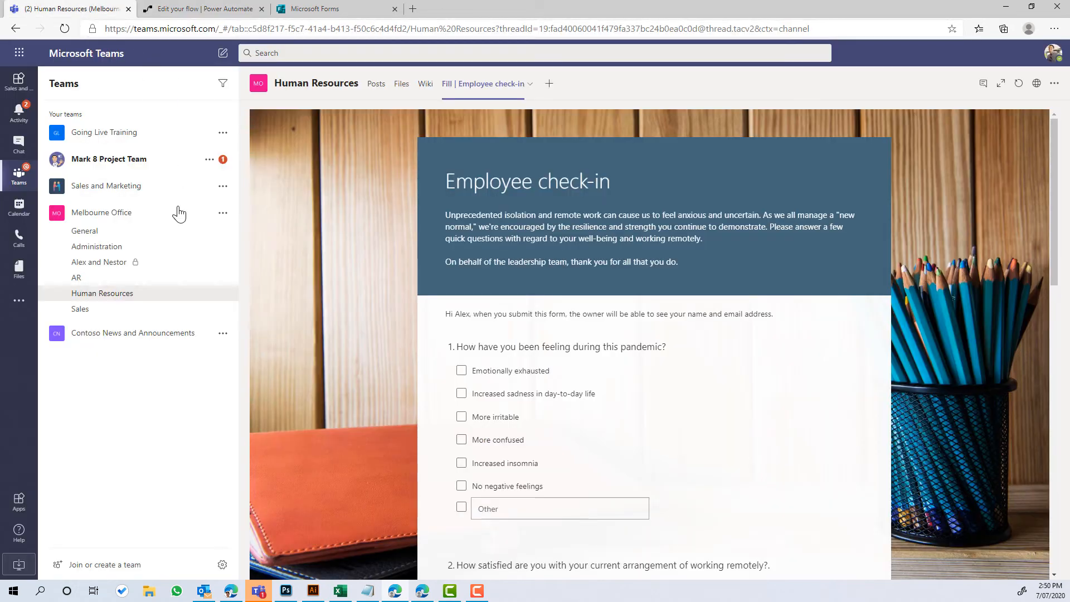
pyautogui.click(92, 239)
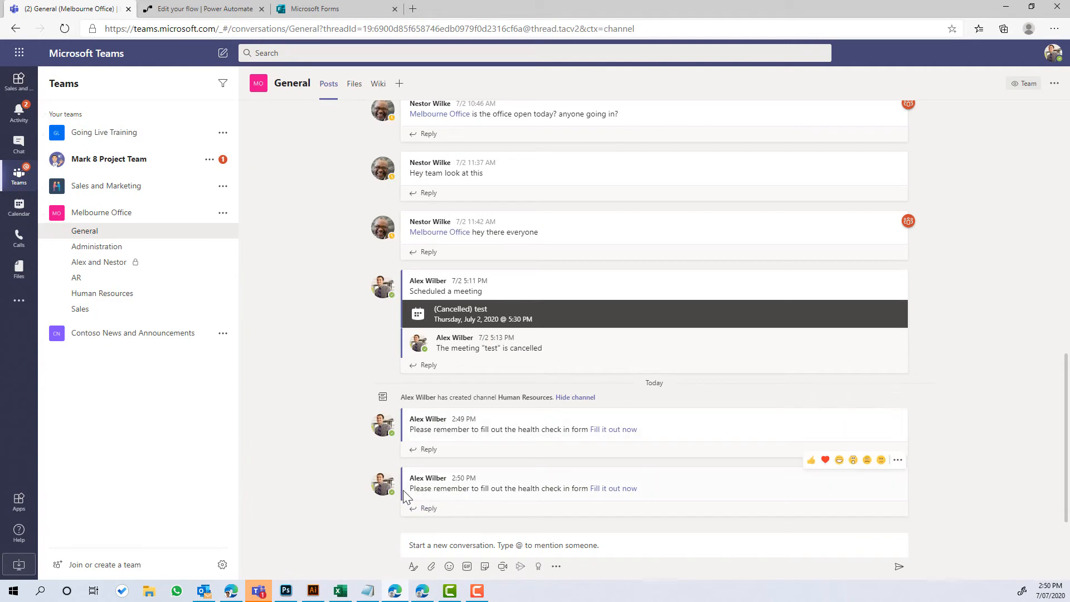
pyautogui.moveTo(411, 489); pyautogui.dragTo(590, 491)
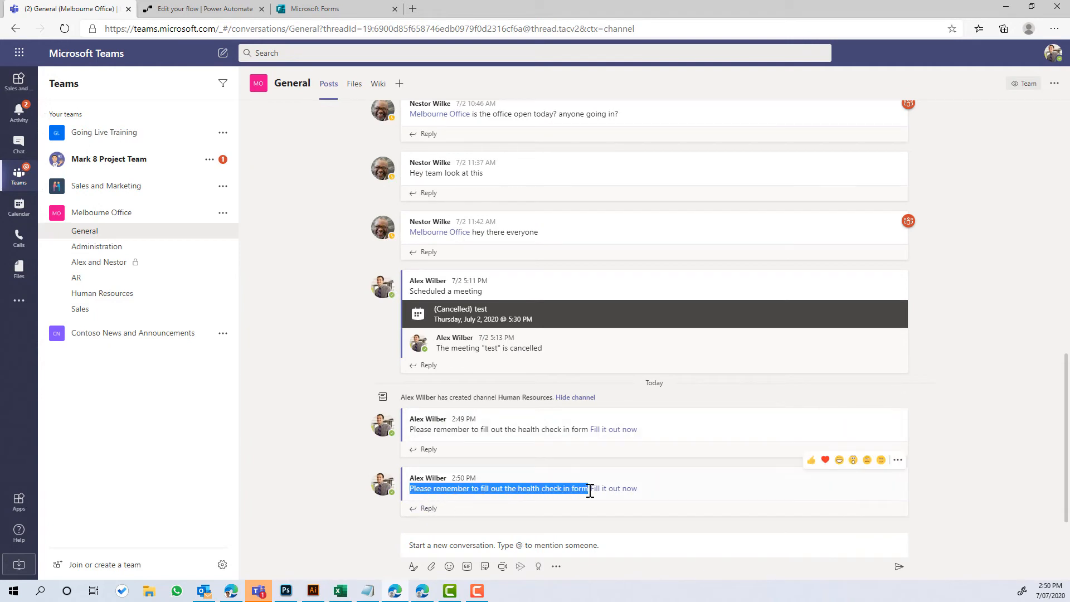
pyautogui.click(548, 489)
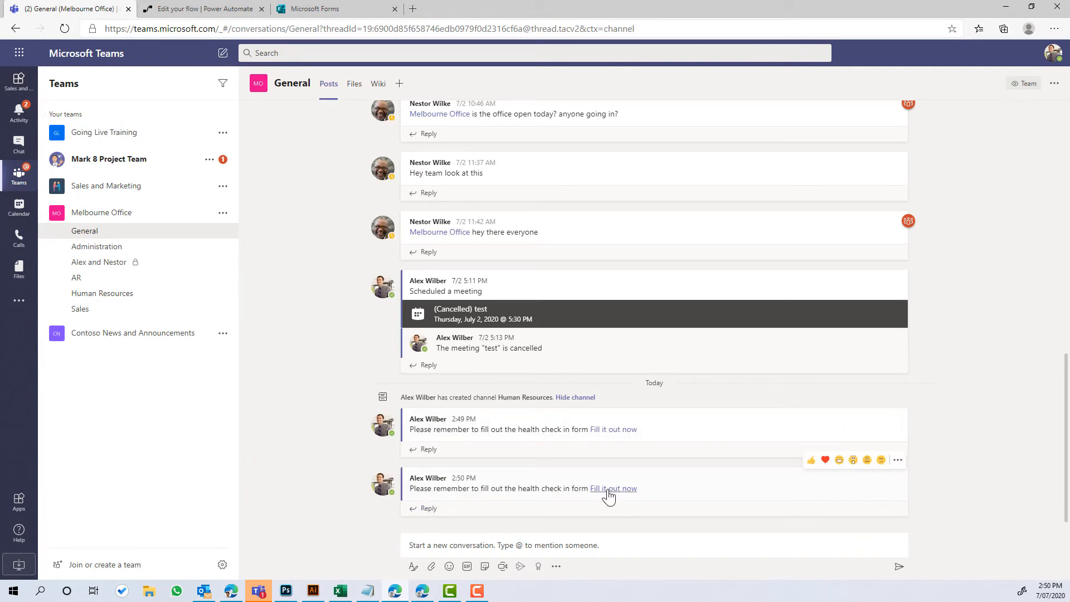
# Step: Open the reminder's form link, select Increased sadness in day-to-day life, More irritable, More confused and Communication with coworkers, and submit the response
pyautogui.click(608, 491)
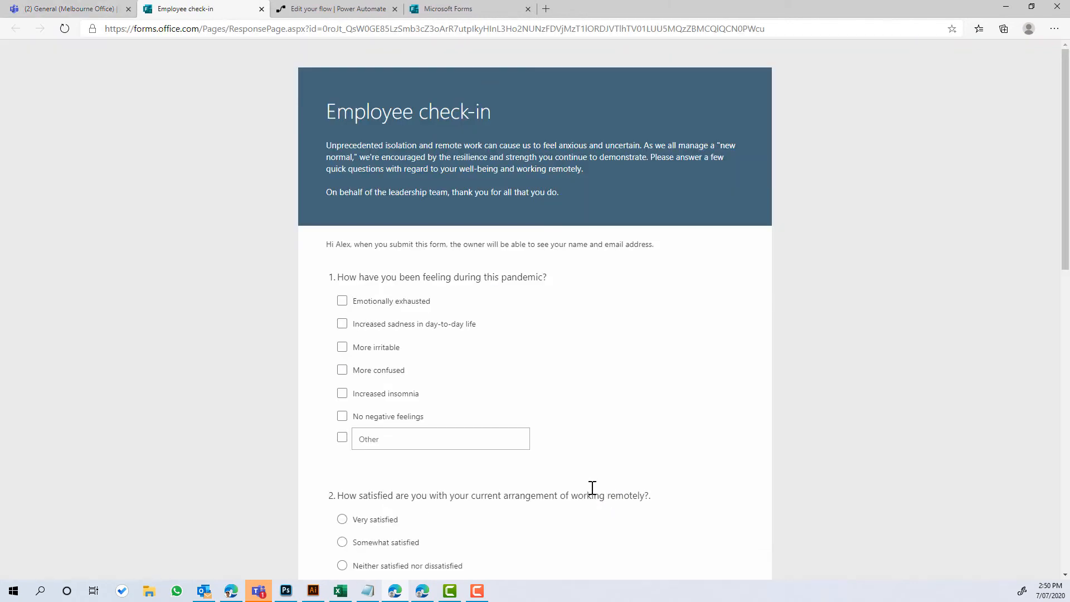
pyautogui.click(342, 301)
pyautogui.click(343, 348)
pyautogui.click(342, 370)
pyautogui.scroll(-5, 406, 401)
pyautogui.click(390, 425)
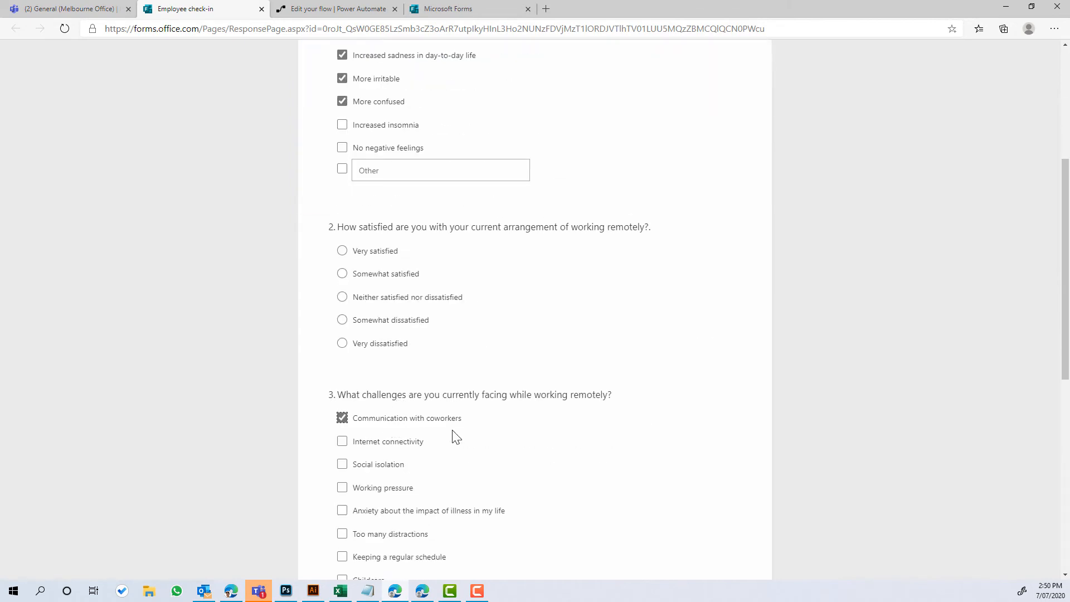
pyautogui.scroll(-8, 454, 435)
pyautogui.click(394, 473)
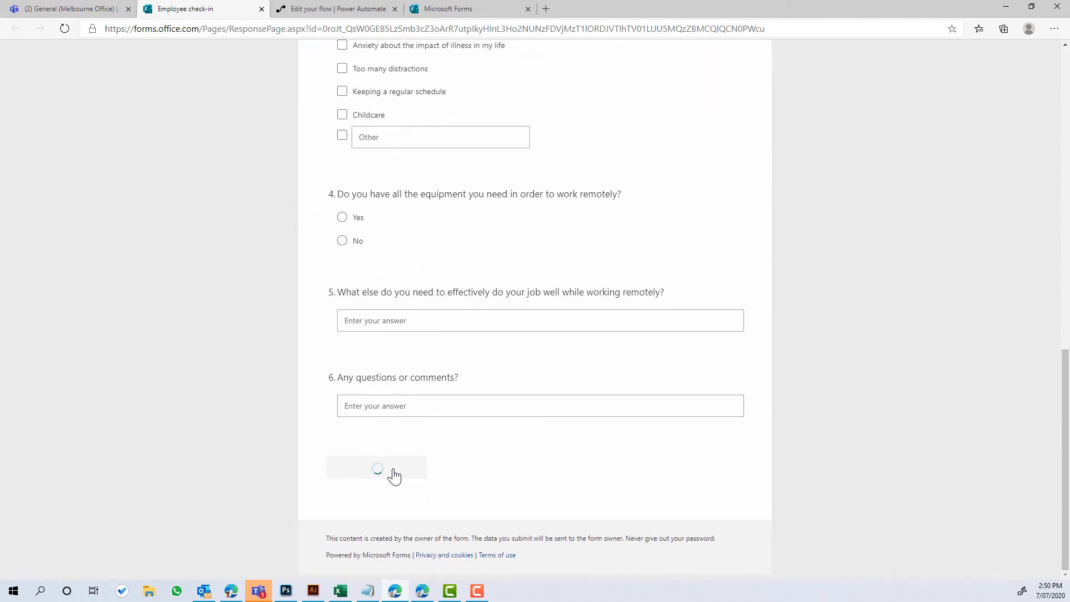
# Step: Check the form's submission page, then go to Microsoft Forms and view the group forms of Melbourne Office
pyautogui.click(85, 8)
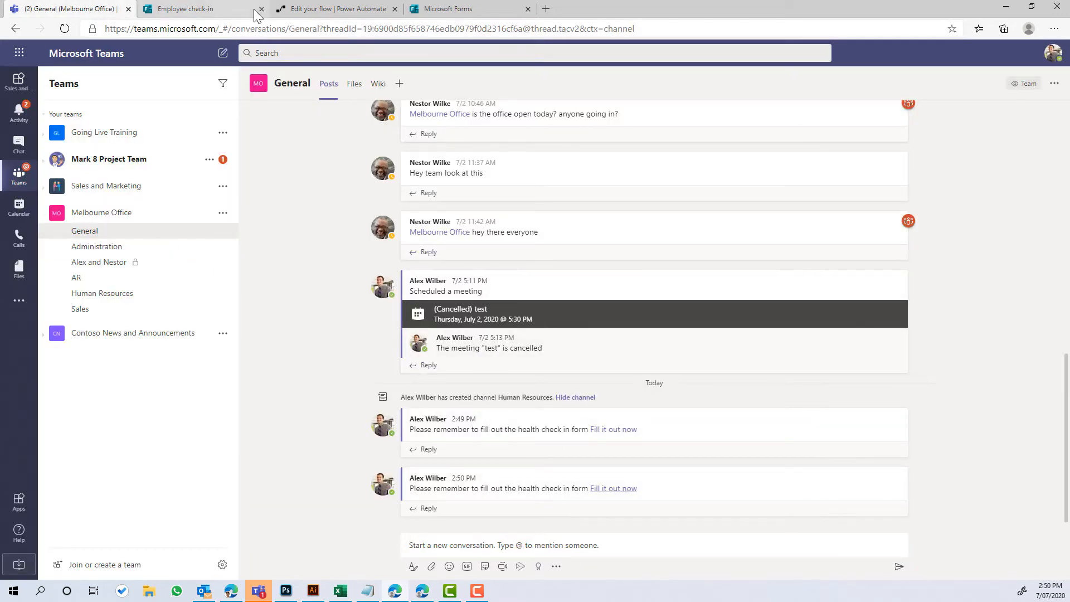
pyautogui.click(213, 9)
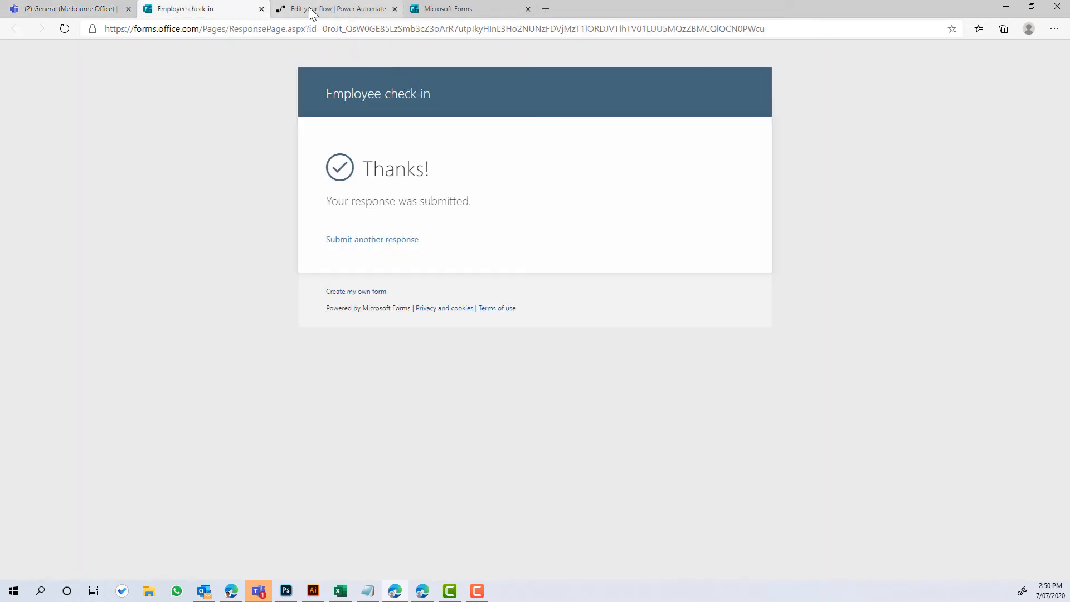
pyautogui.click(452, 11)
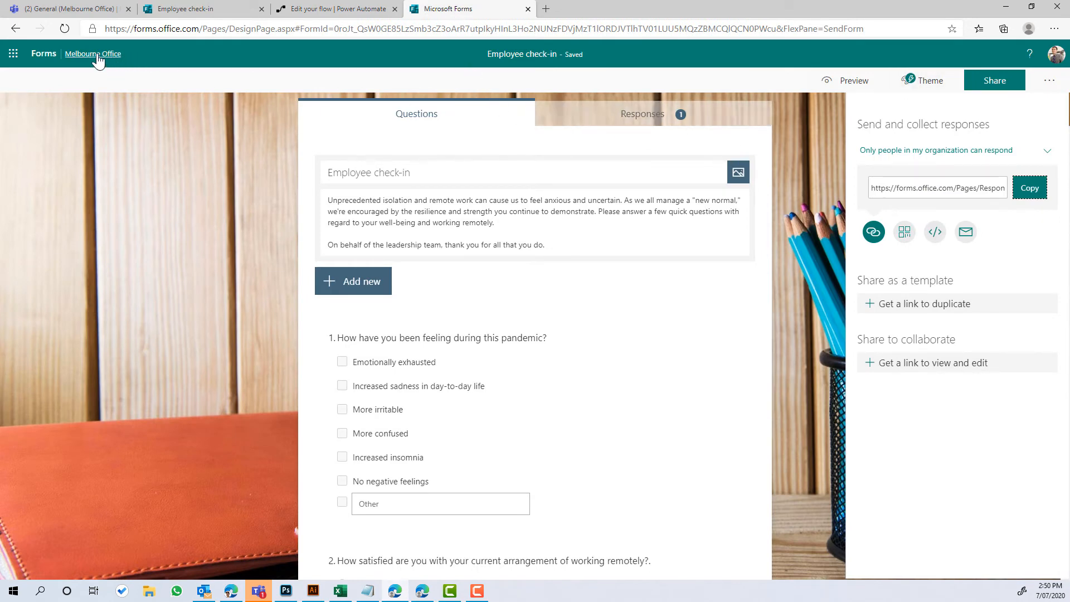
pyautogui.click(39, 59)
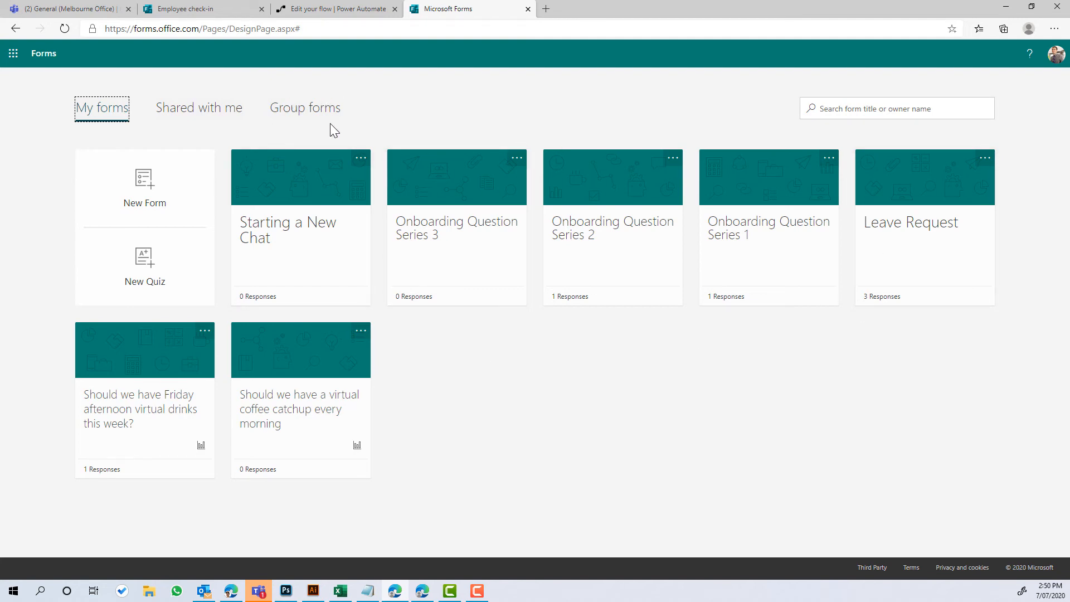
pyautogui.click(320, 111)
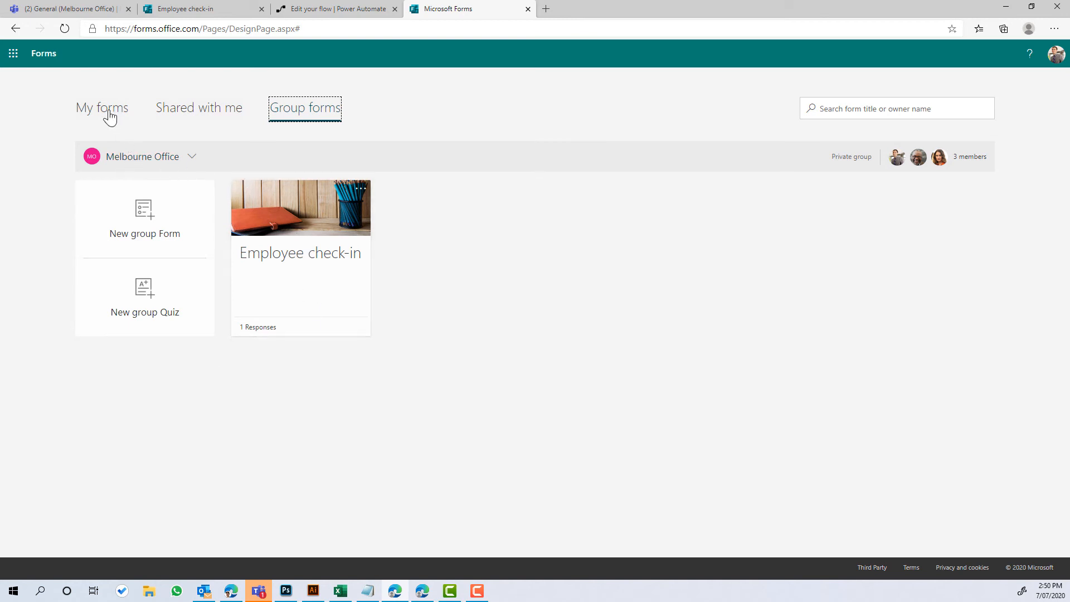
# Step: Open the Employee check-in group form in Microsoft Forms and view its responses, dismissing the Excel analysis tip
pyautogui.click(73, 10)
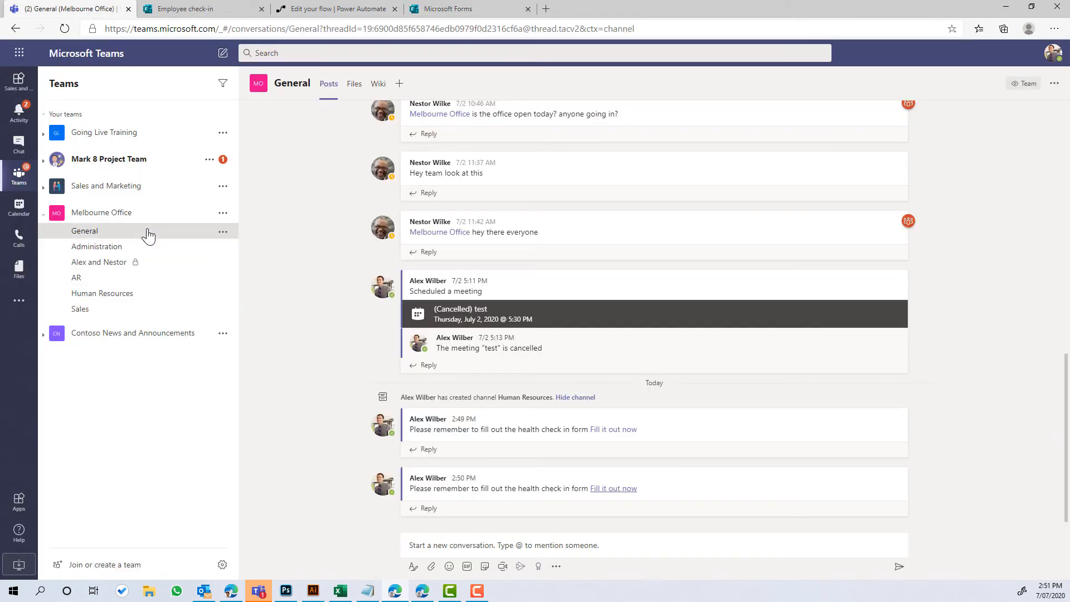
pyautogui.click(465, 9)
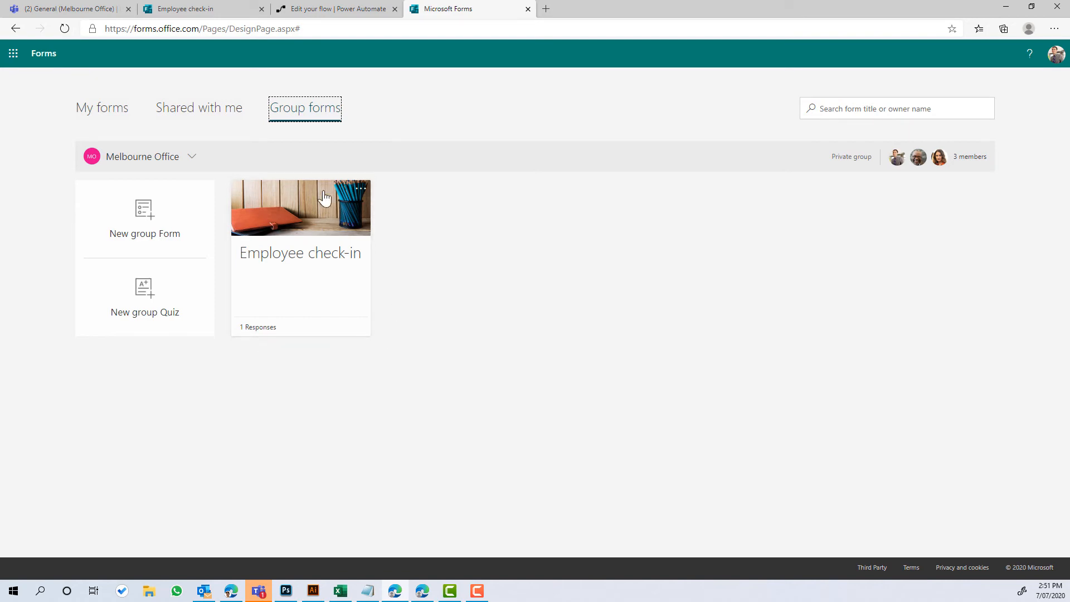
pyautogui.click(310, 261)
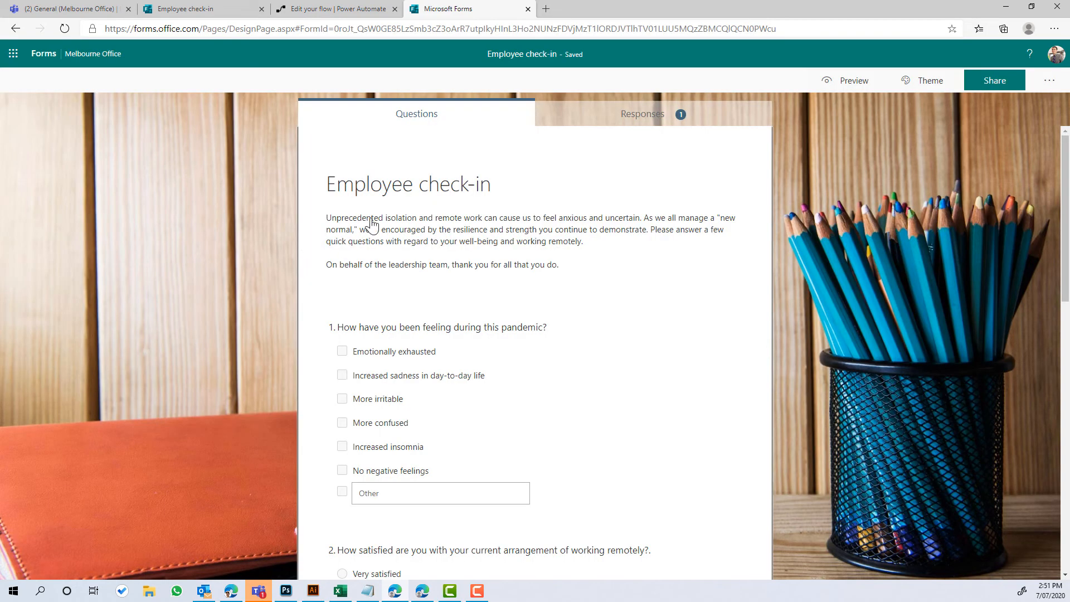
pyautogui.rightClick(653, 121)
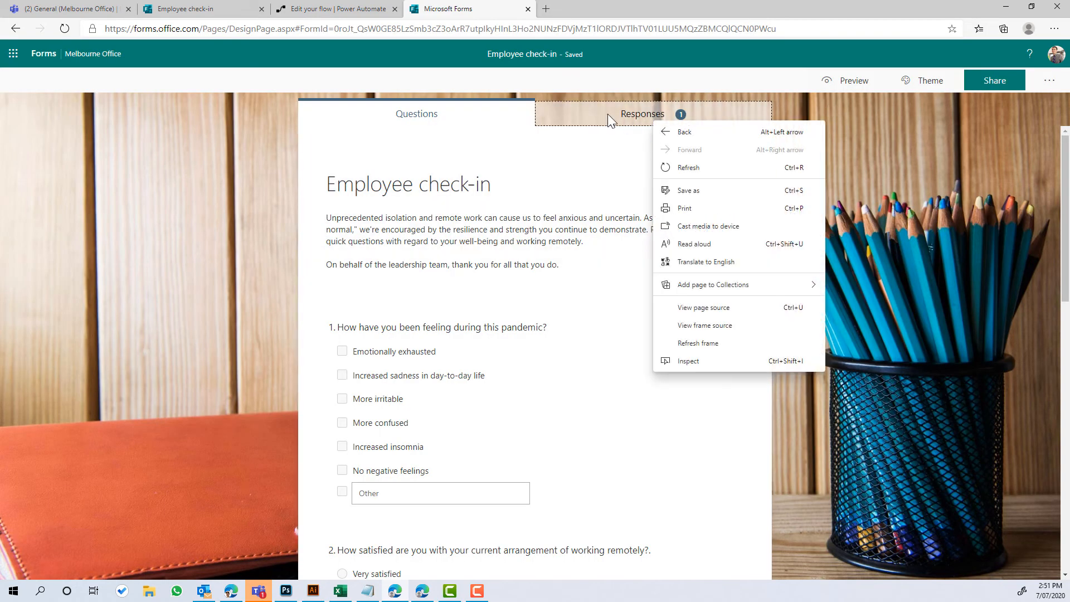
pyautogui.click(606, 116)
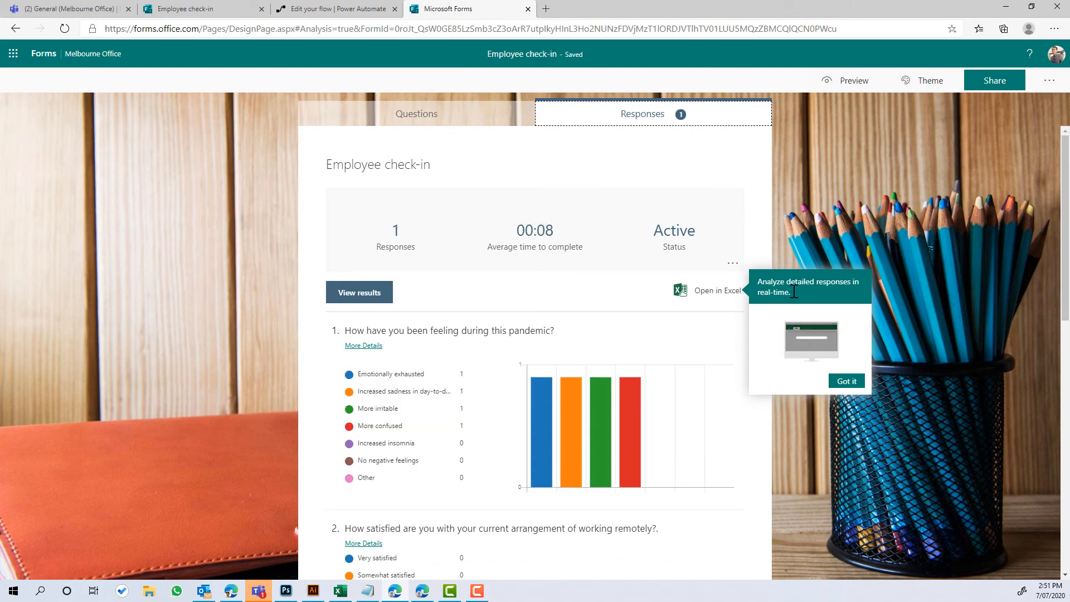
pyautogui.click(847, 383)
# Step: Examine the response charts for each Employee check-in question and return to the response summary
pyautogui.scroll(-3, 669, 335)
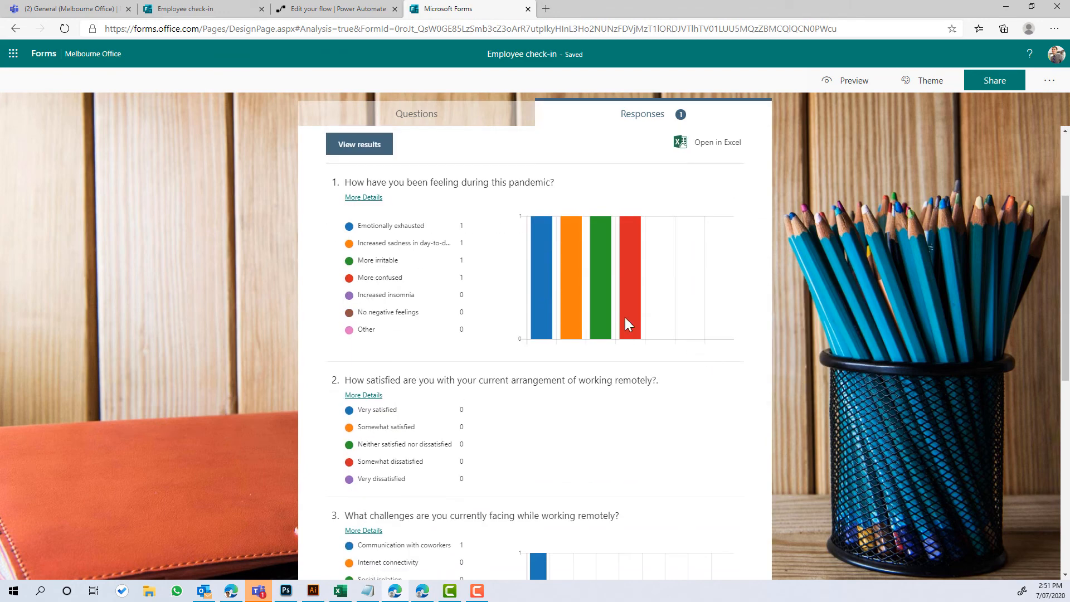
pyautogui.moveTo(594, 287)
pyautogui.scroll(-6, 594, 287)
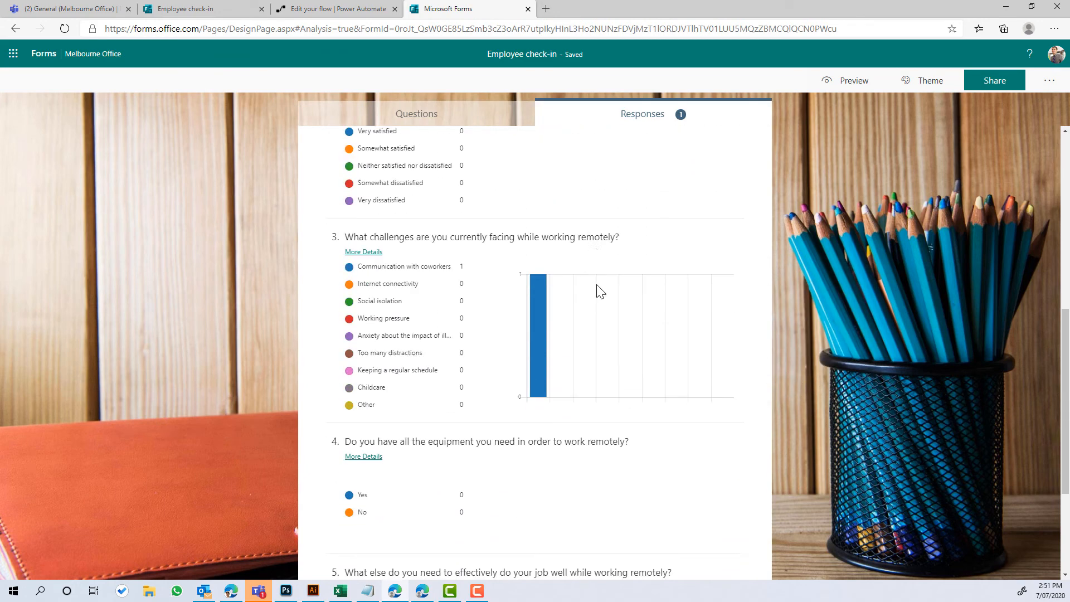
pyautogui.scroll(9, 597, 285)
pyautogui.scroll(-6, 597, 285)
pyautogui.scroll(2, 597, 284)
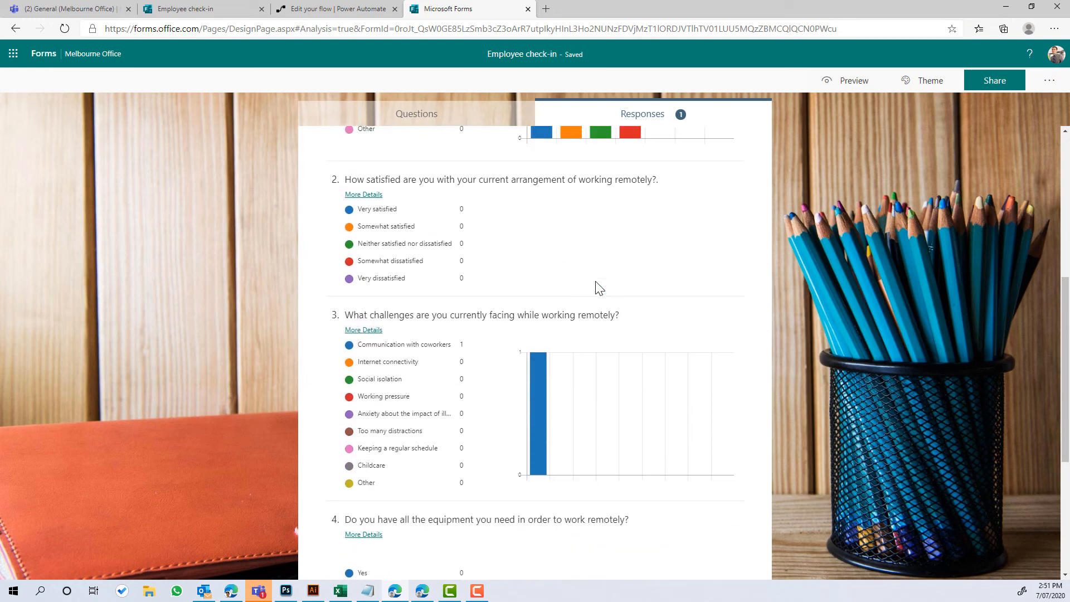
pyautogui.scroll(4, 669, 217)
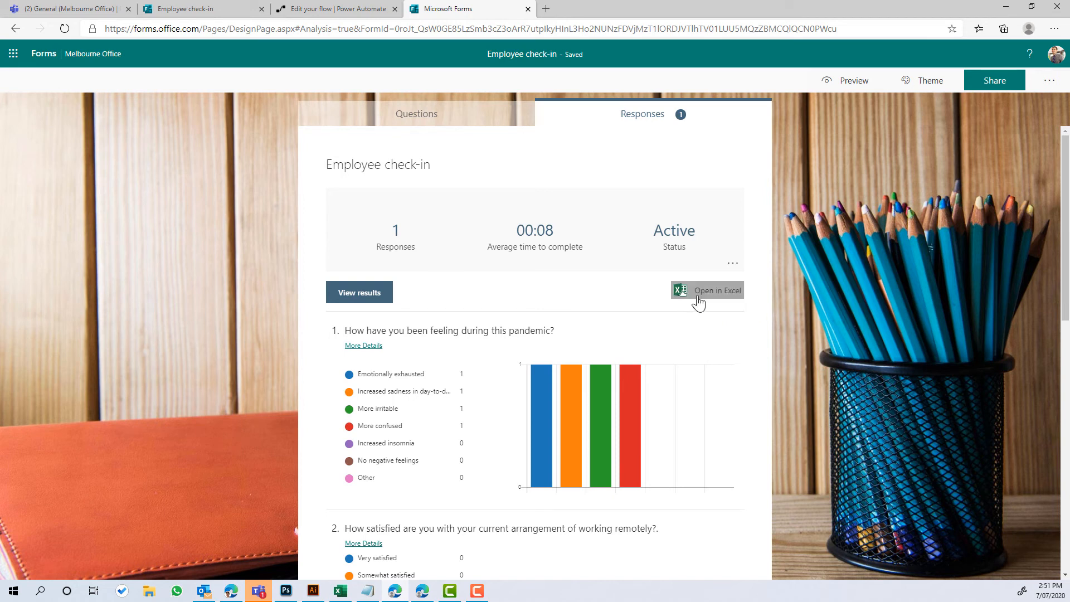
# Step: In Teams, open the Employee check-in form in the Human Resources channel of Melbourne Office and copy the link to its tab
pyautogui.click(341, 9)
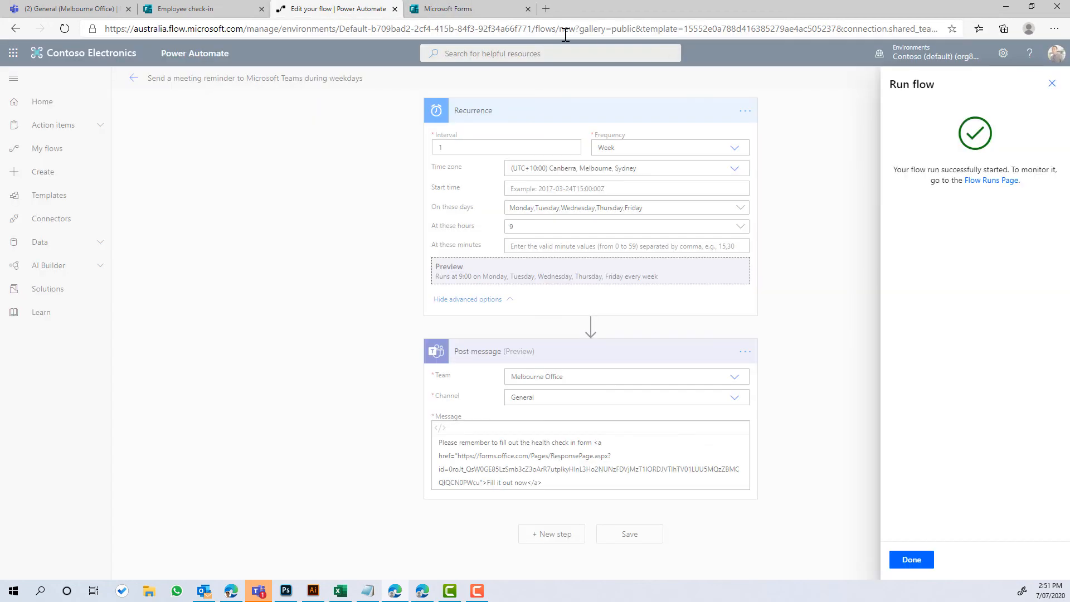
pyautogui.click(66, 10)
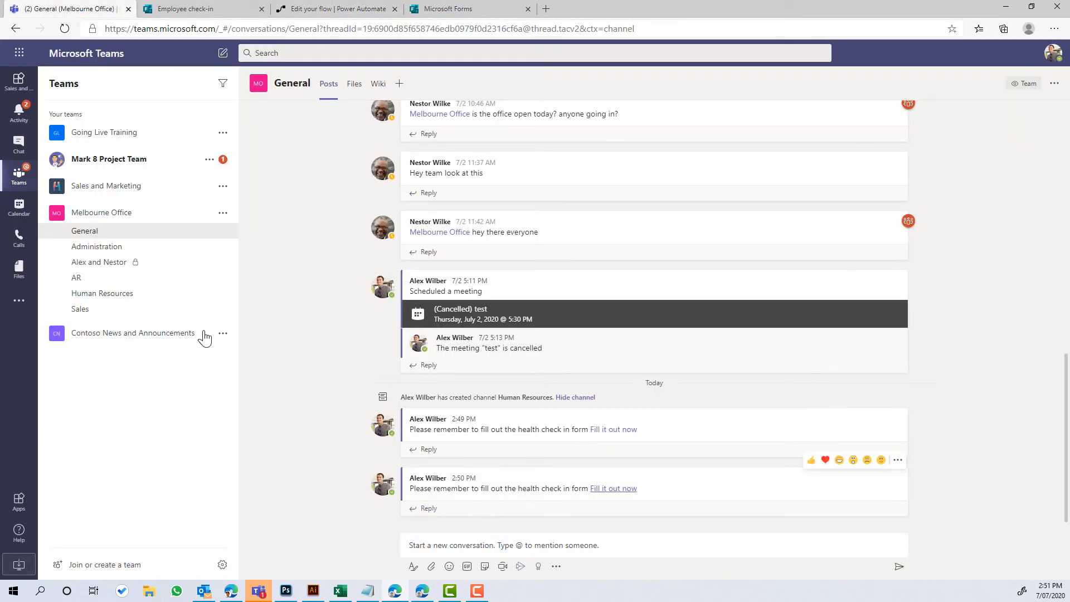
pyautogui.click(98, 301)
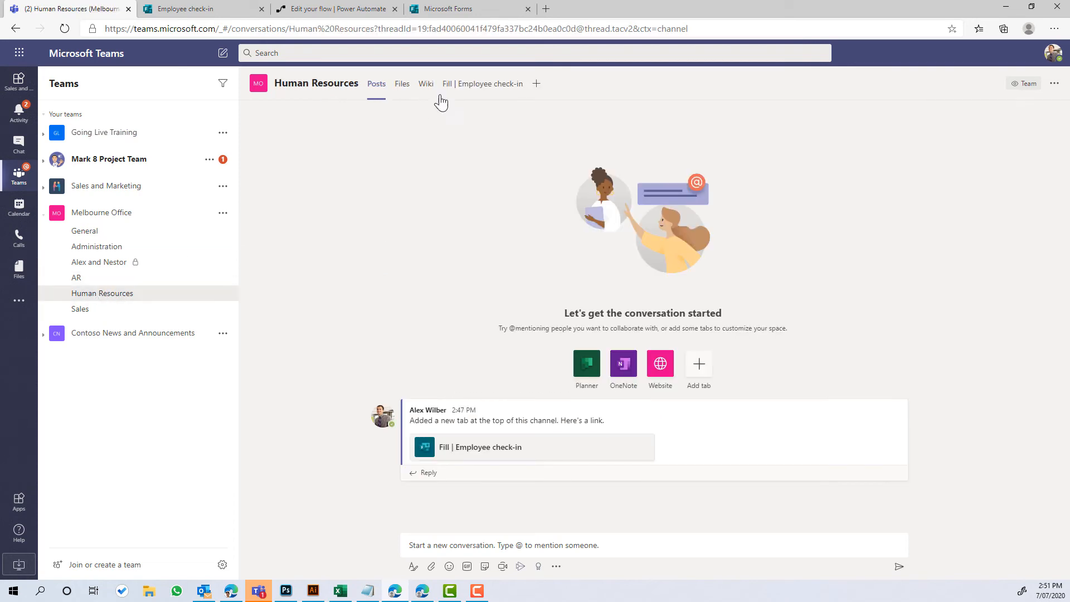
pyautogui.click(480, 85)
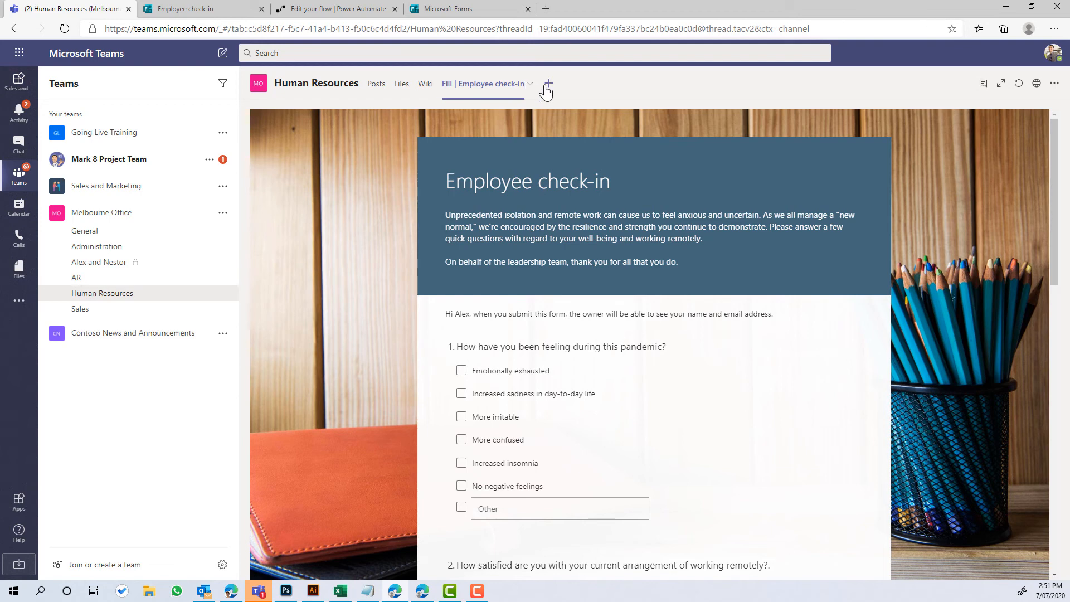
pyautogui.click(1054, 87)
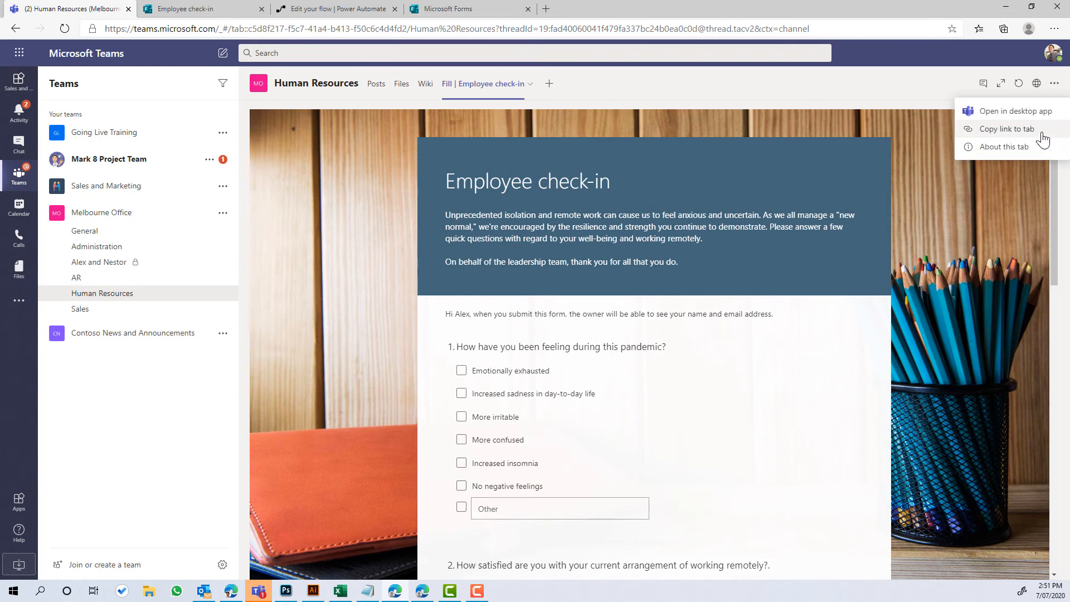
pyautogui.click(1003, 134)
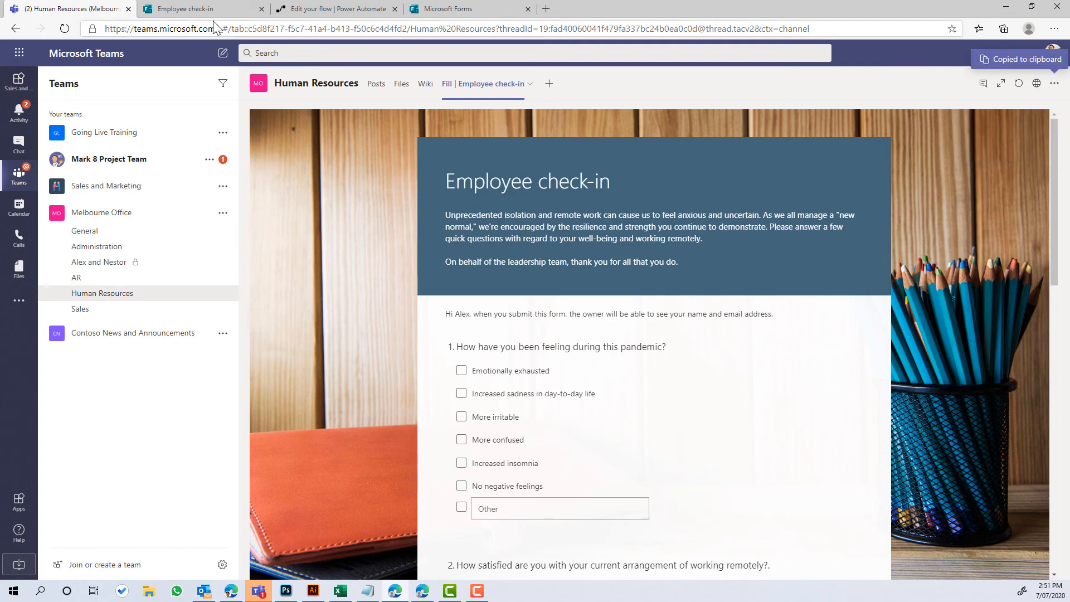
# Step: Reopen the reminder flow for editing in Power Automate and replace the form URL in the Teams message with the copied tab link
pyautogui.click(334, 9)
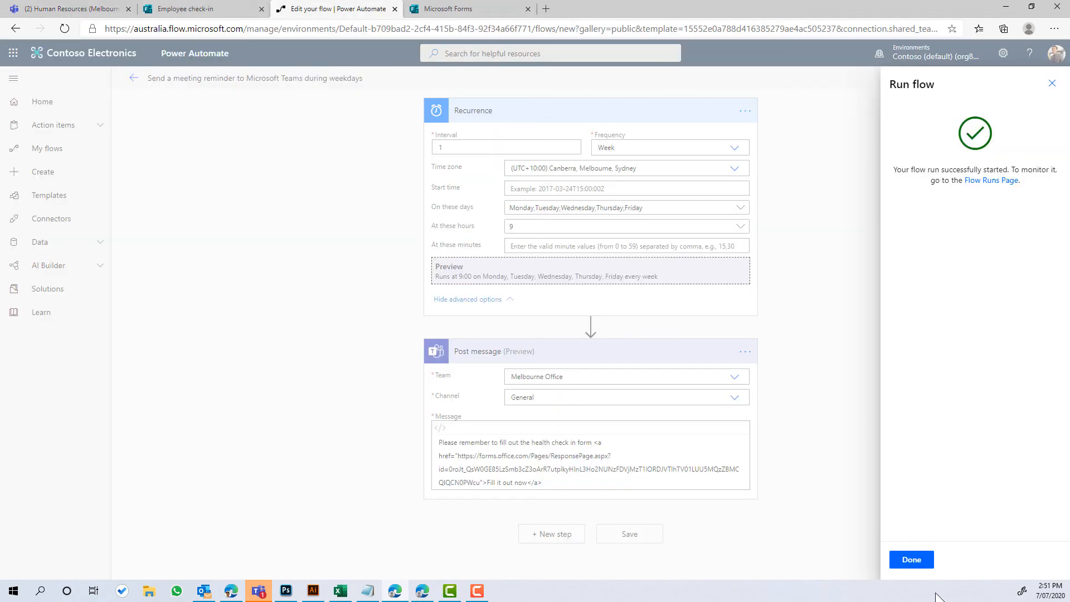
pyautogui.click(914, 561)
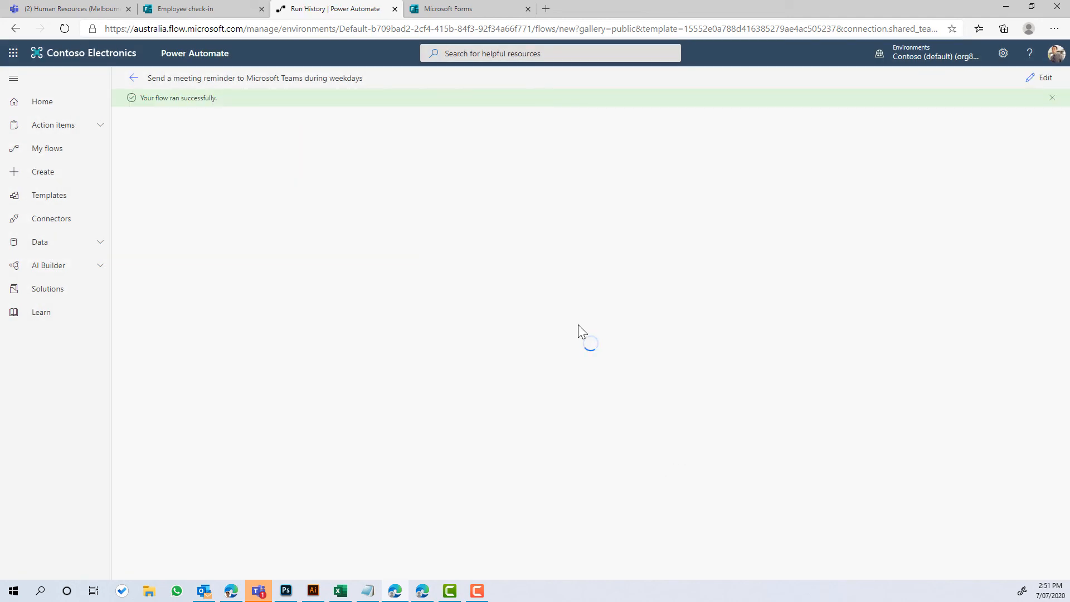
pyautogui.click(1036, 78)
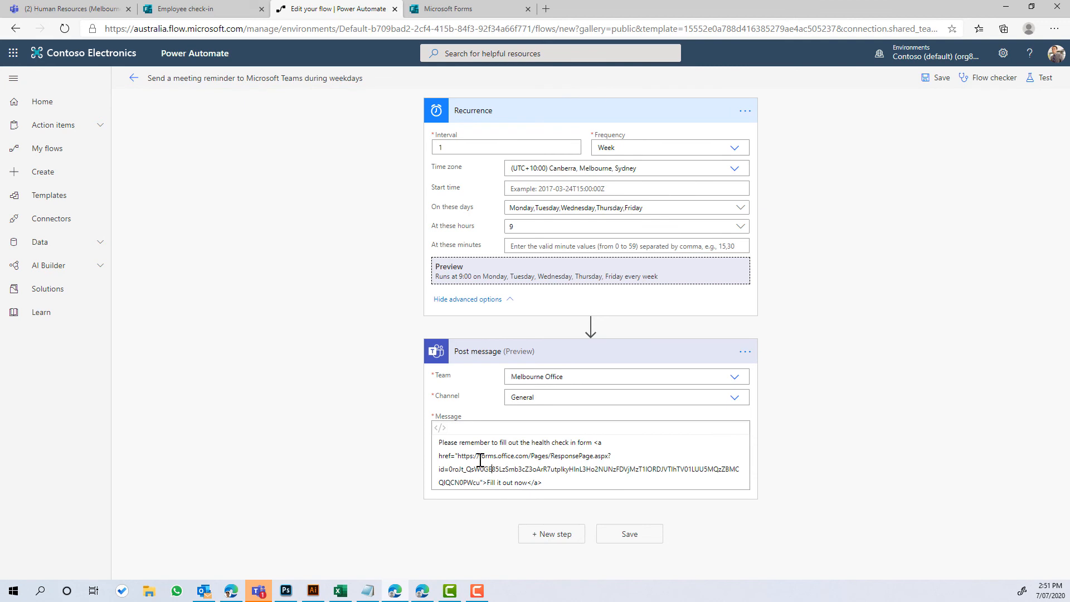
pyautogui.click(451, 457)
pyautogui.moveTo(452, 457); pyautogui.dragTo(466, 458)
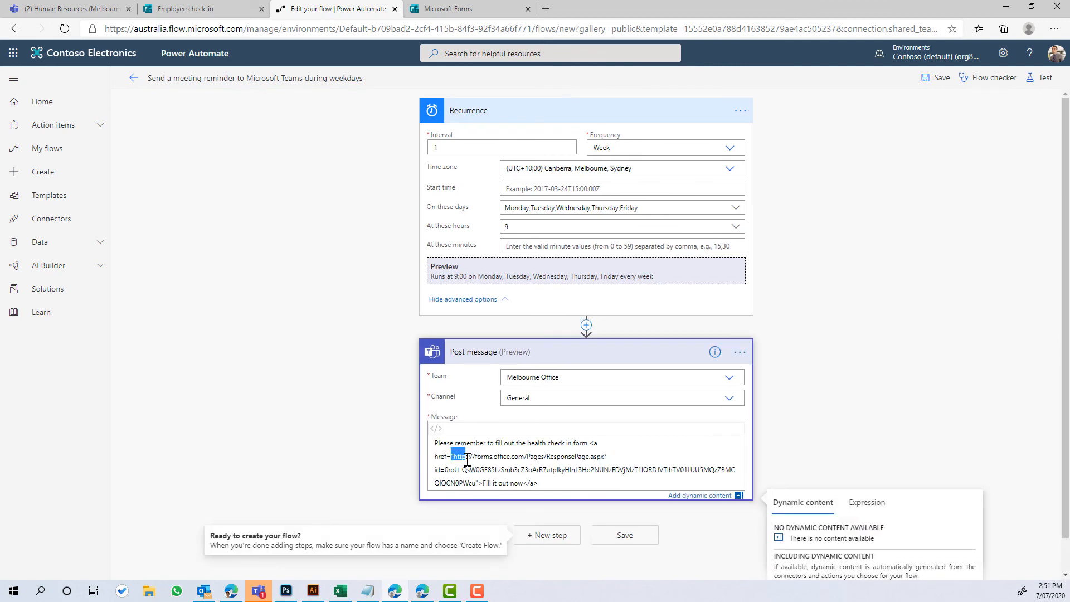
pyautogui.rightClick(457, 459)
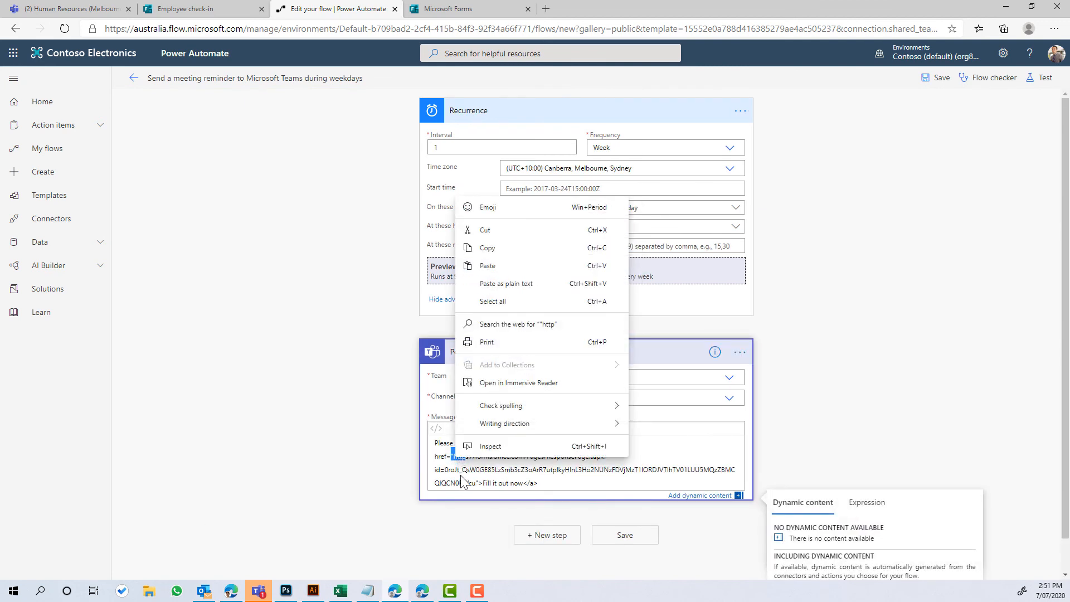
pyautogui.click(460, 481)
pyautogui.moveTo(456, 458); pyautogui.dragTo(475, 483)
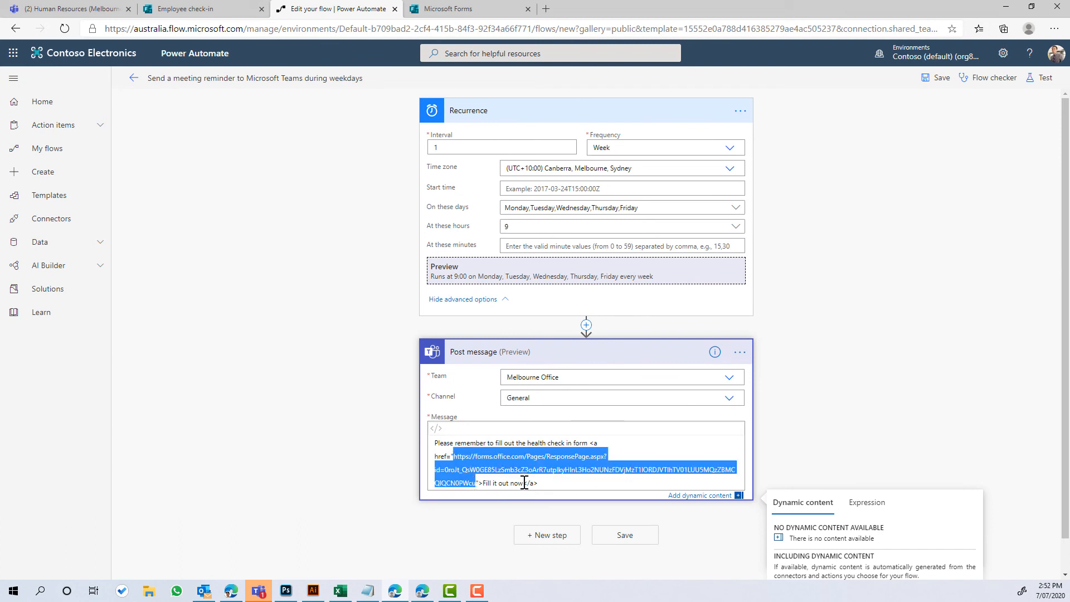
pyautogui.hotkey('ctrl', 'v')
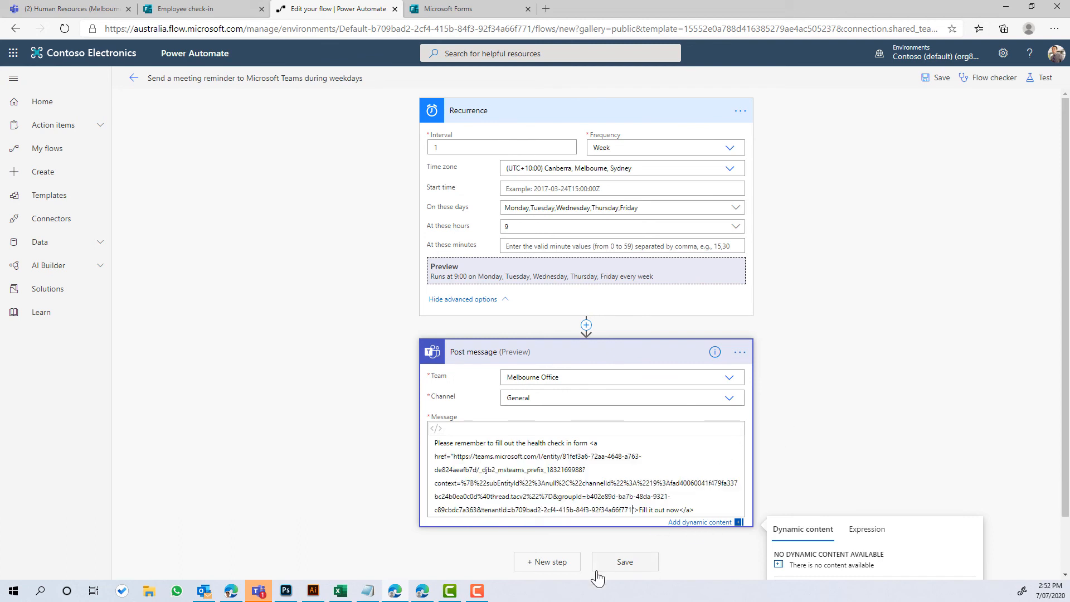
# Step: Save the updated flow and run it as a test with the option "I'll perform the trigger action"
pyautogui.click(619, 566)
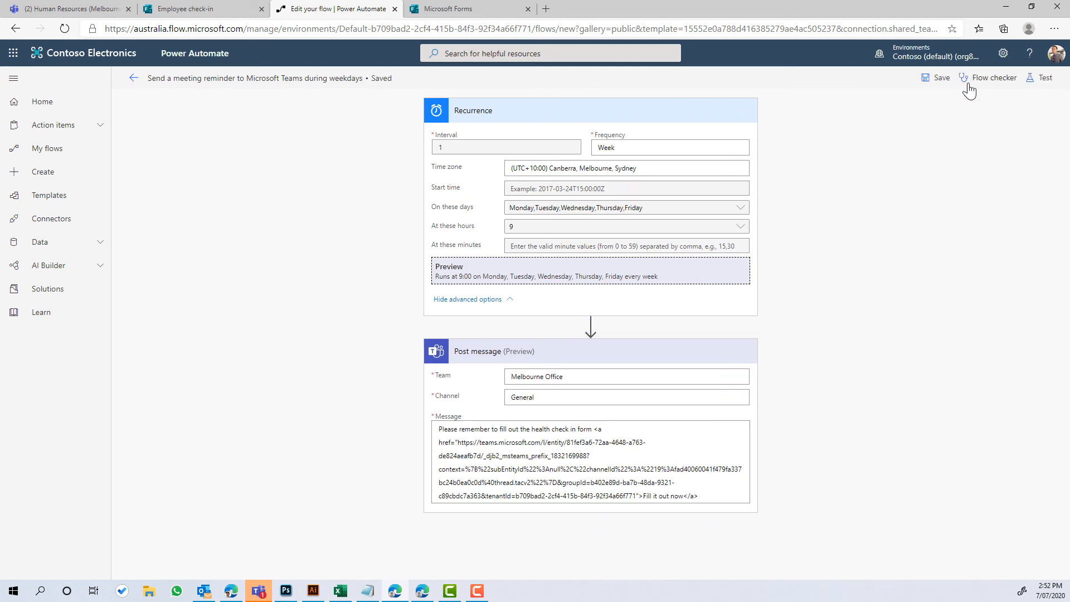
pyautogui.click(1040, 78)
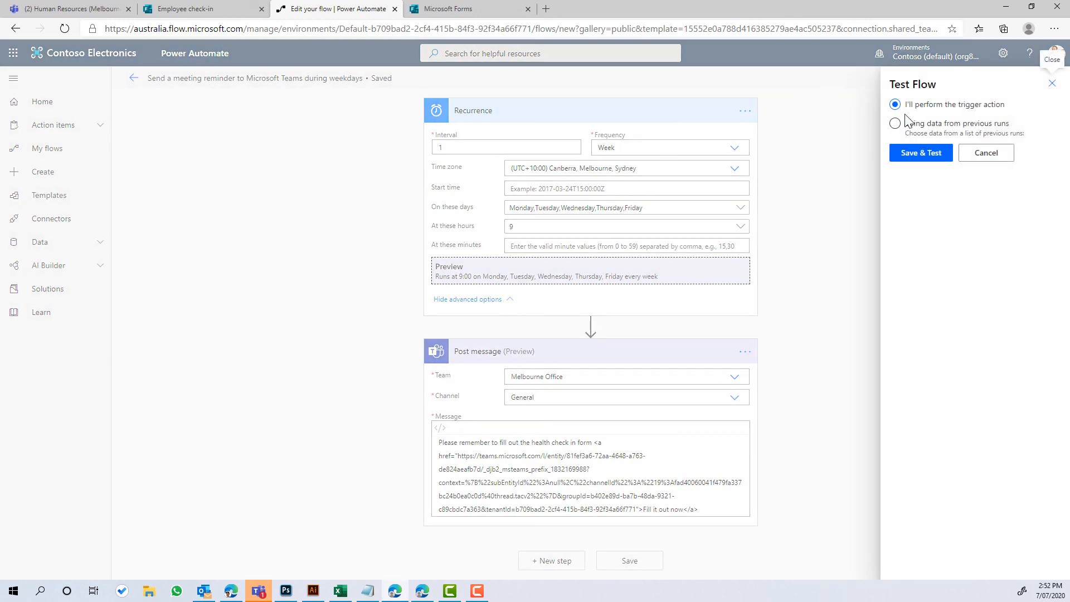
pyautogui.click(911, 158)
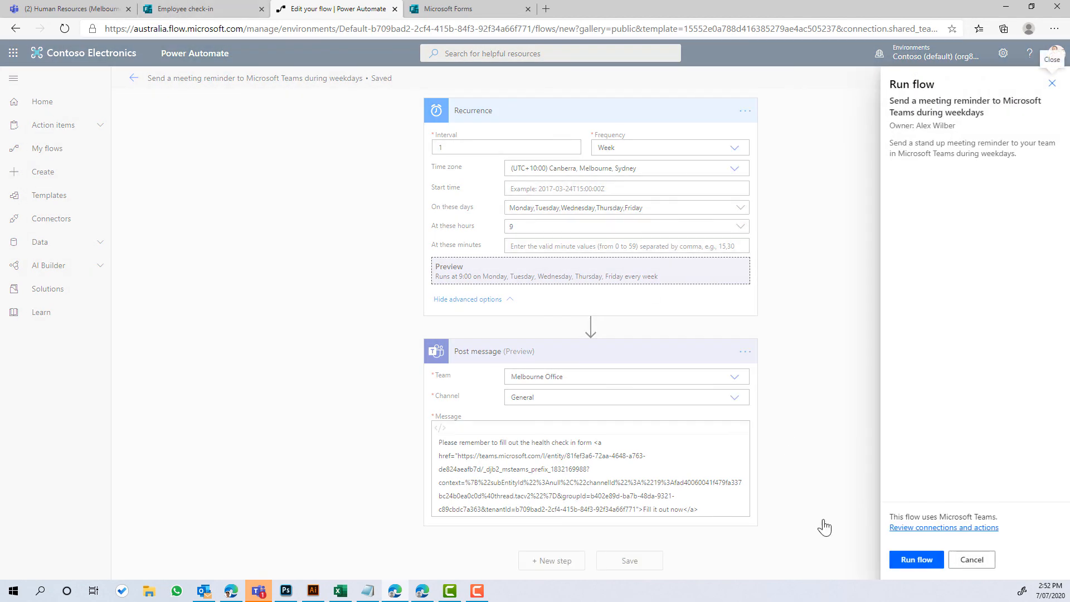
pyautogui.click(914, 559)
# Step: Switch to Teams and follow the "Fill it out now" link in the newest reminder in Melbourne Office's General channel
pyautogui.click(70, 9)
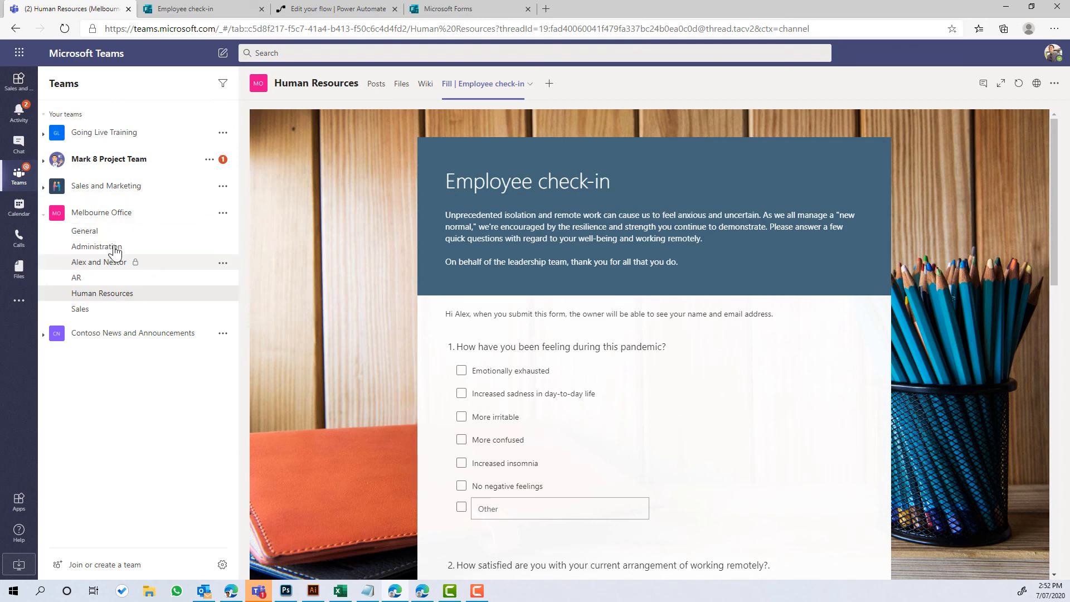
pyautogui.click(90, 238)
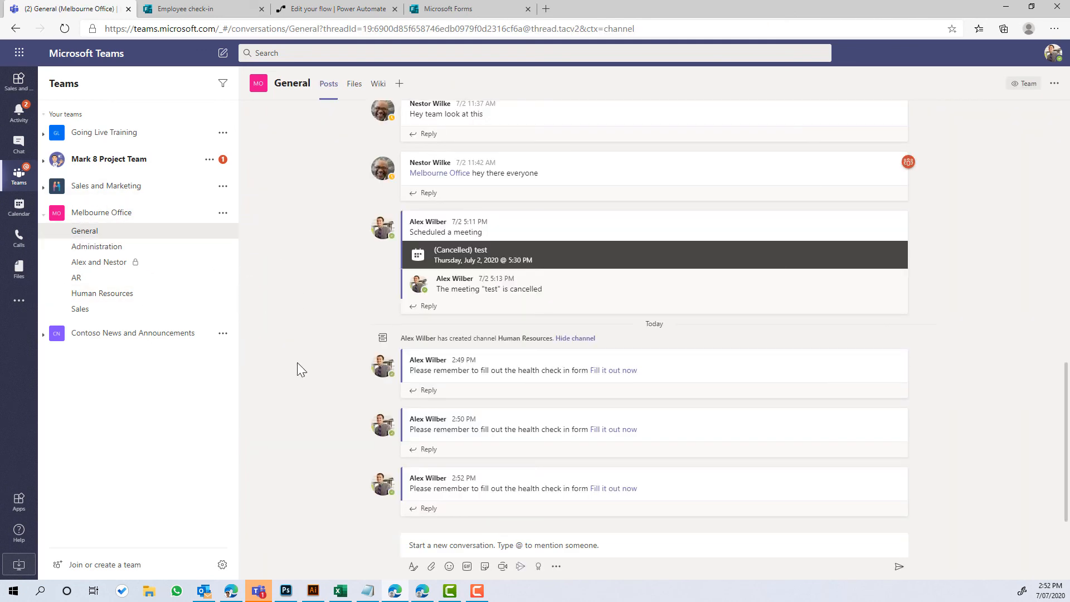
pyautogui.click(614, 489)
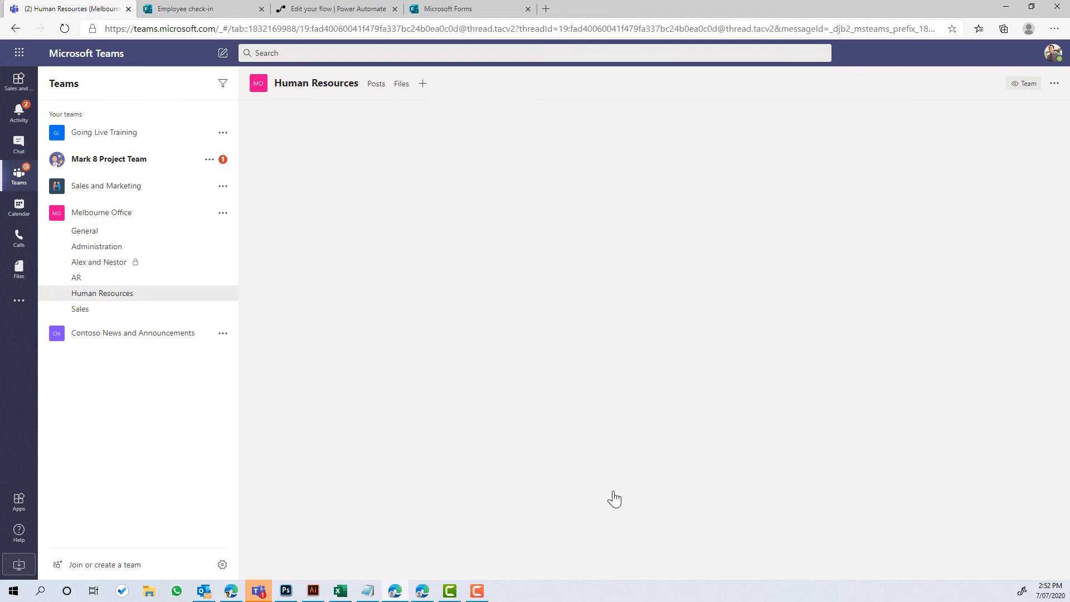